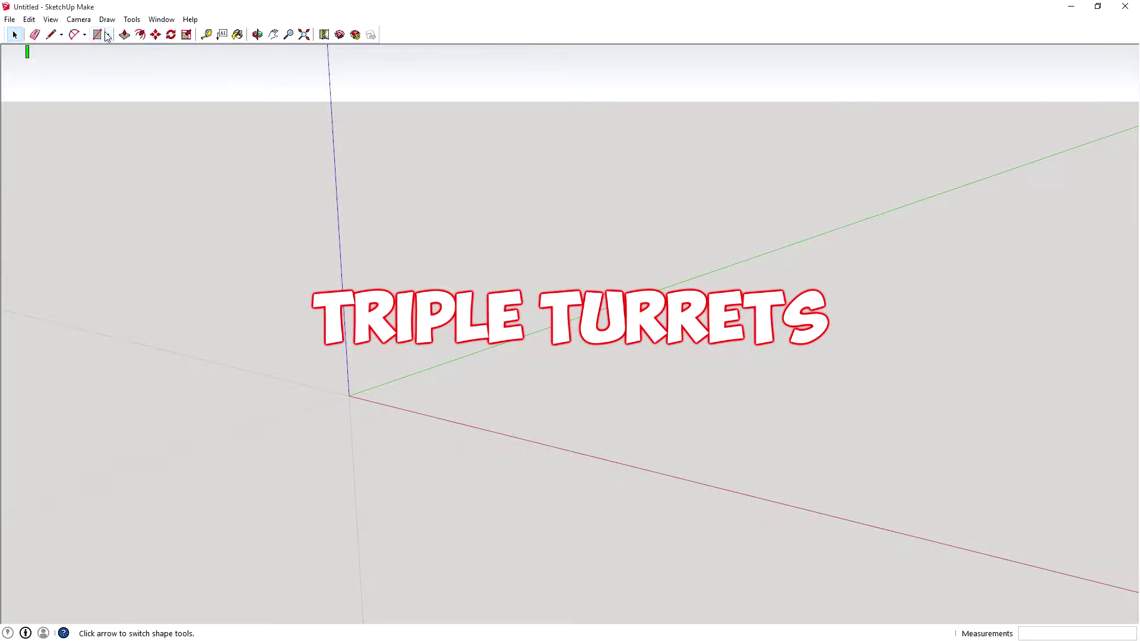
# Draw a 20 mm by 20 mm square on the ground plane starting at the origin
pyautogui.click(97, 35)
pyautogui.moveTo(599, 416); pyautogui.dragTo(614, 367, button='middle')
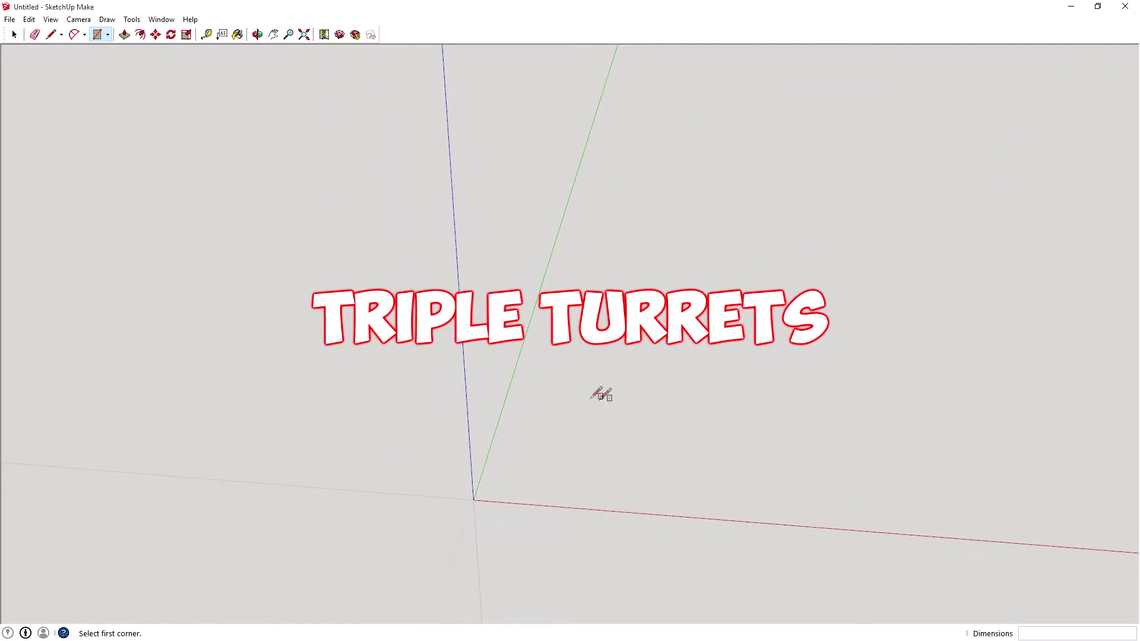
pyautogui.click(474, 499)
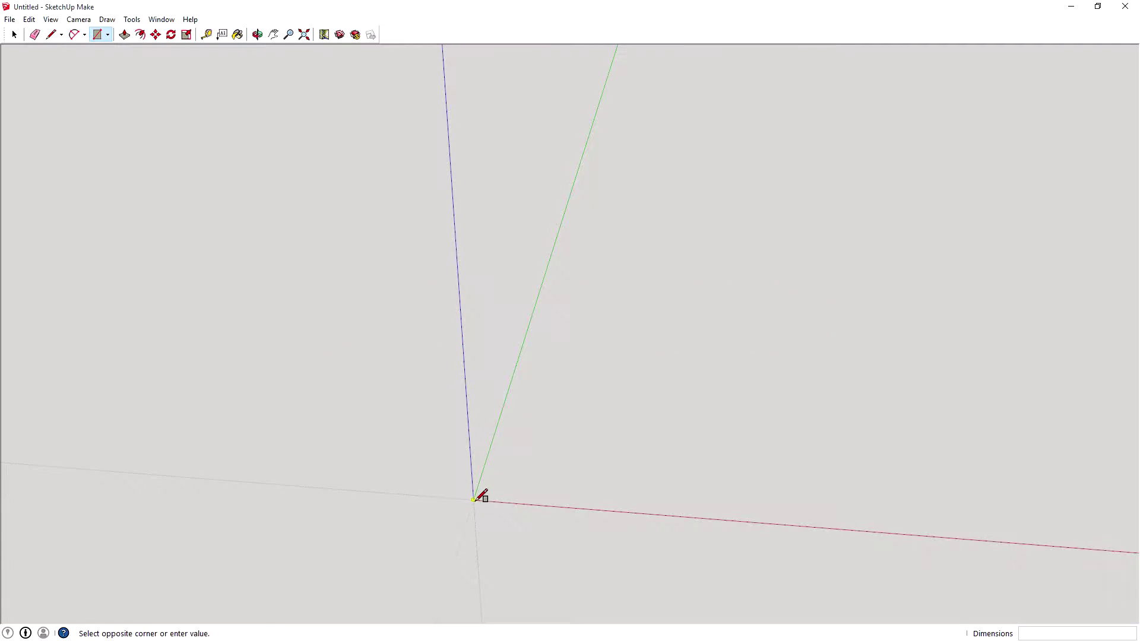
pyautogui.click(703, 371)
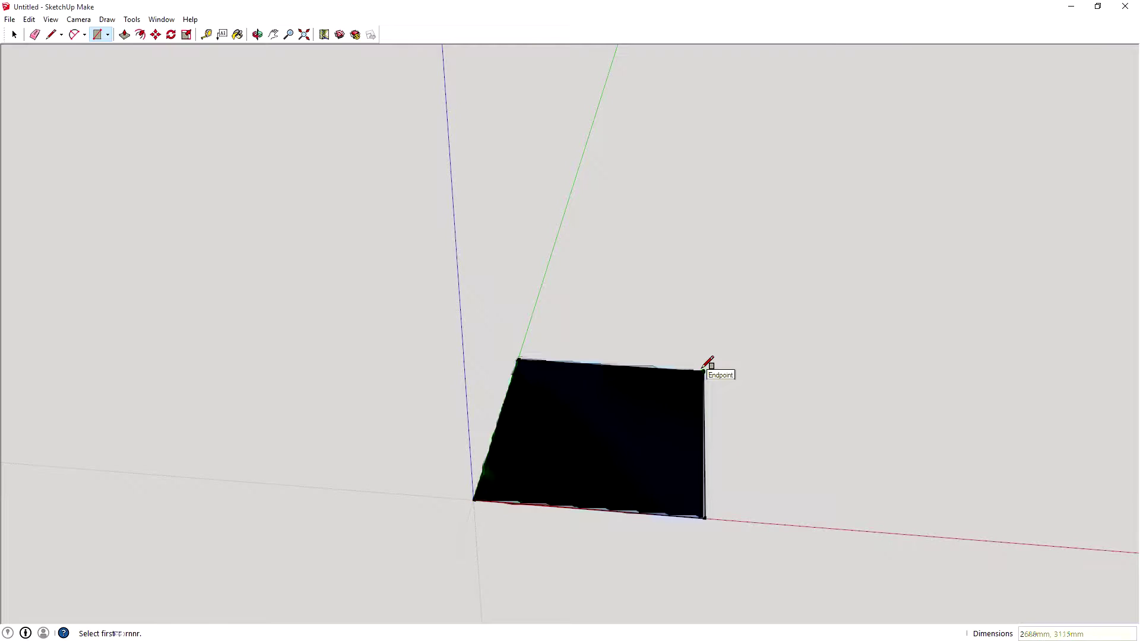
pyautogui.write('20')
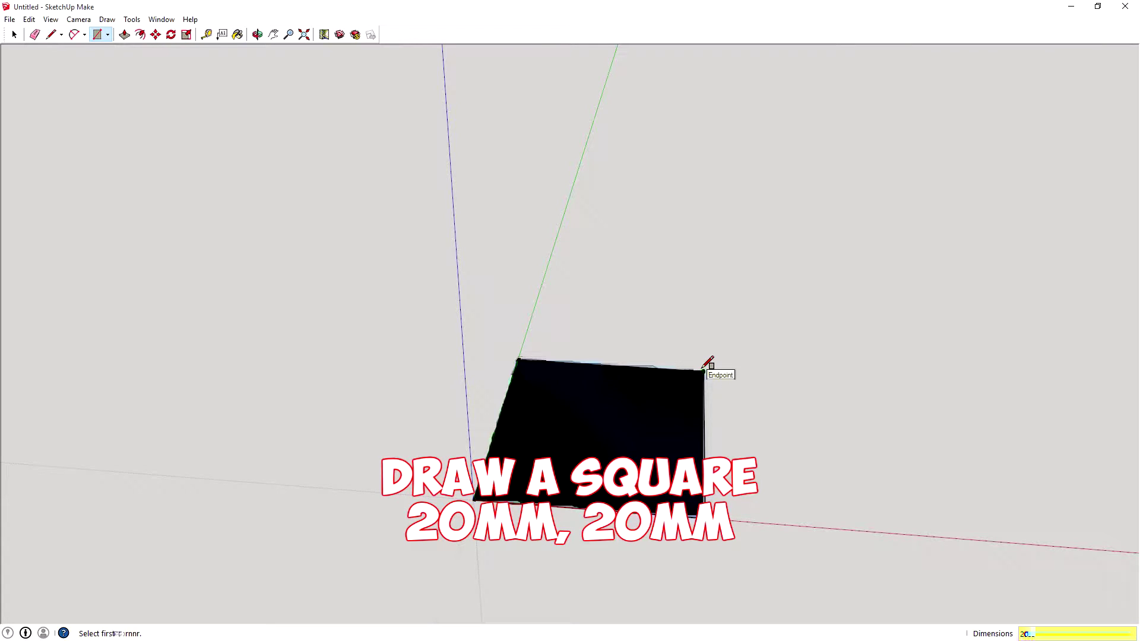
pyautogui.write(',')
pyautogui.press('Return')
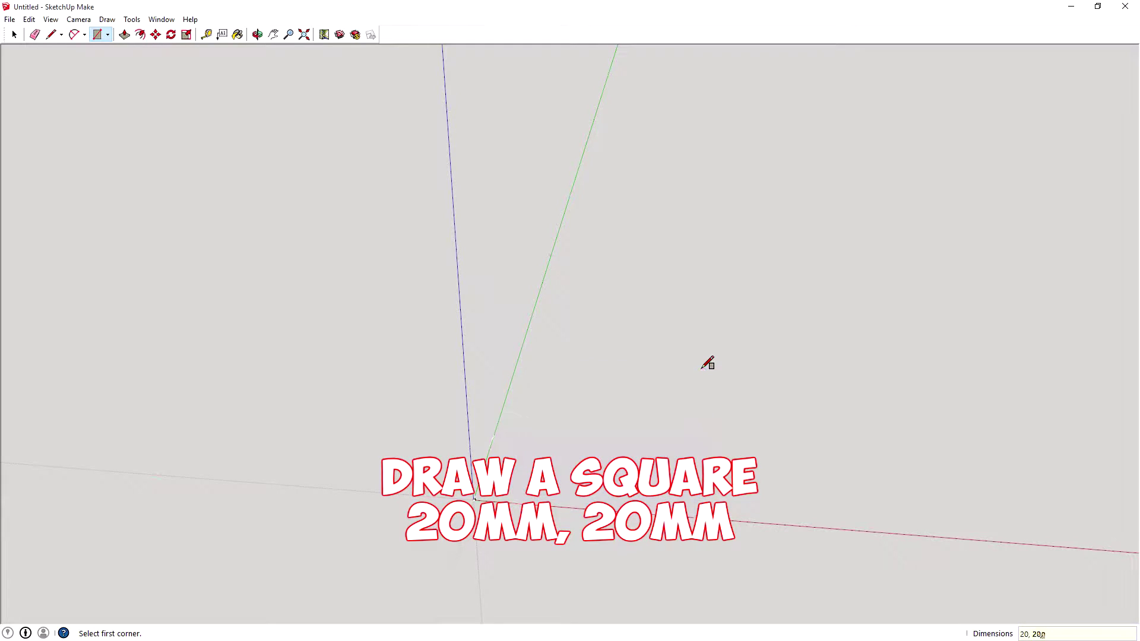
pyautogui.click(303, 35)
pyautogui.scroll(-5, 590, 255)
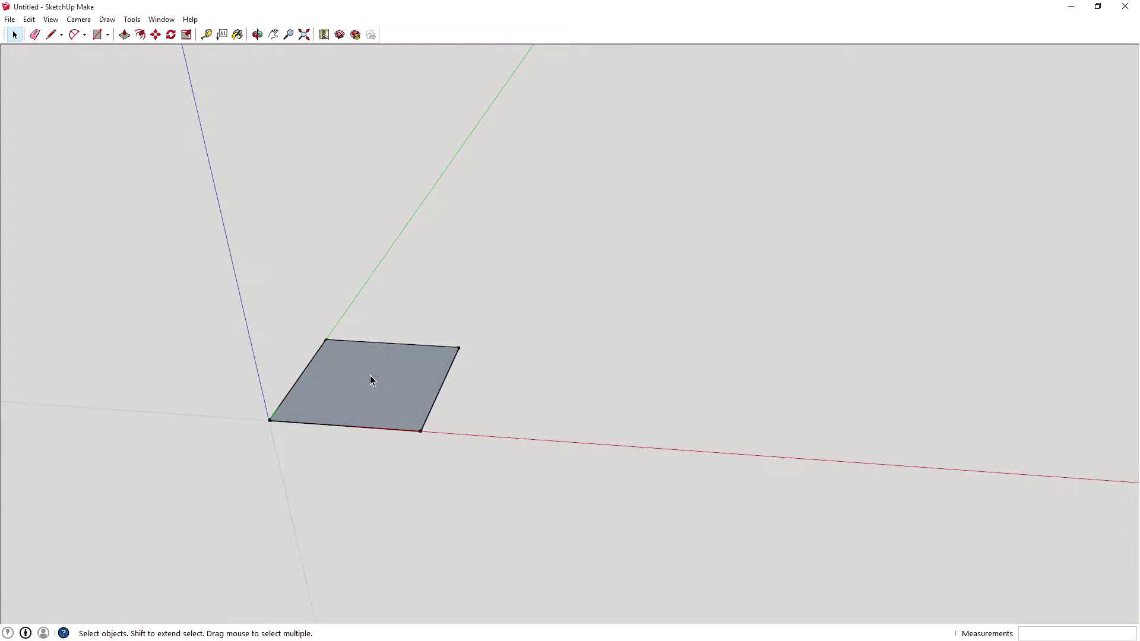
# Make the whole square a component named "Turret" with the description "For Castle"
pyautogui.moveTo(200, 297); pyautogui.dragTo(536, 498)
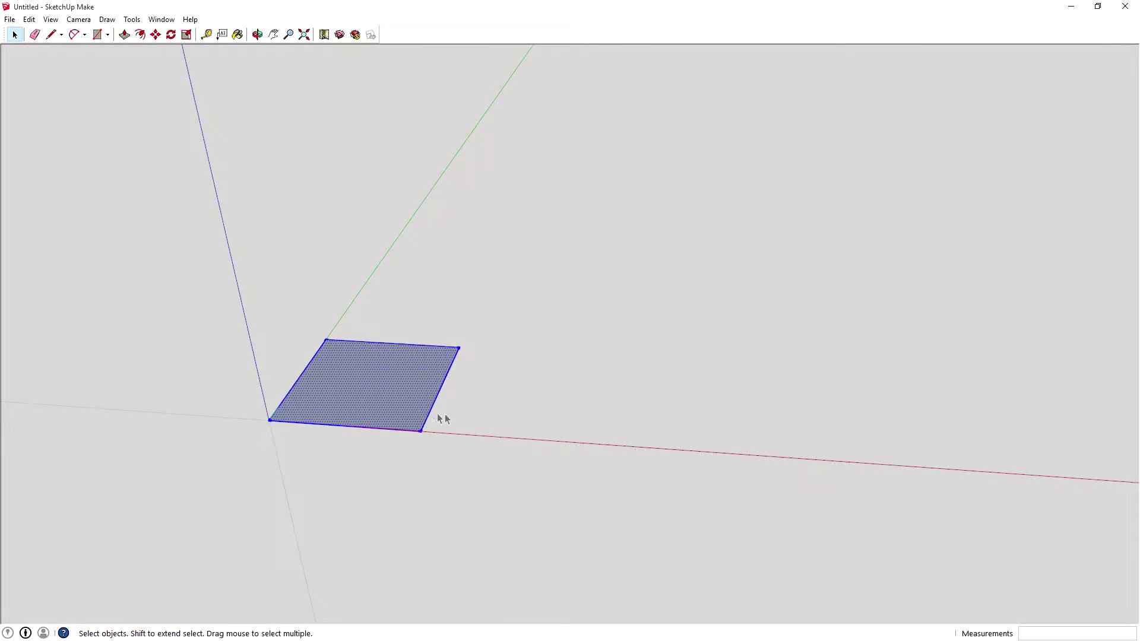
pyautogui.rightClick(393, 380)
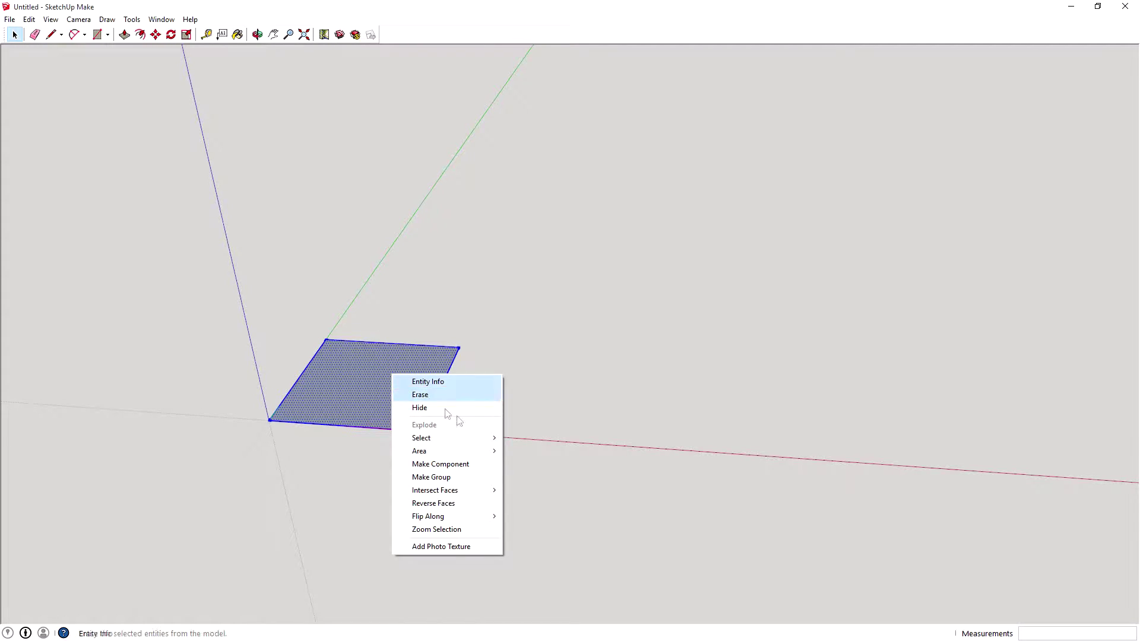
pyautogui.click(460, 465)
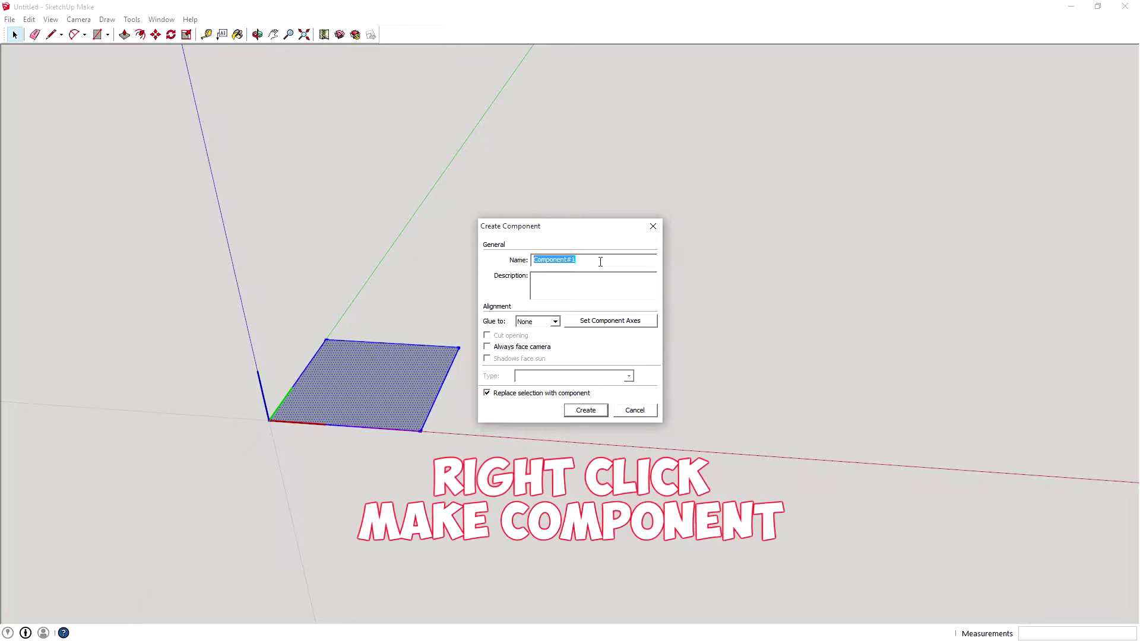
pyautogui.write('Turre')
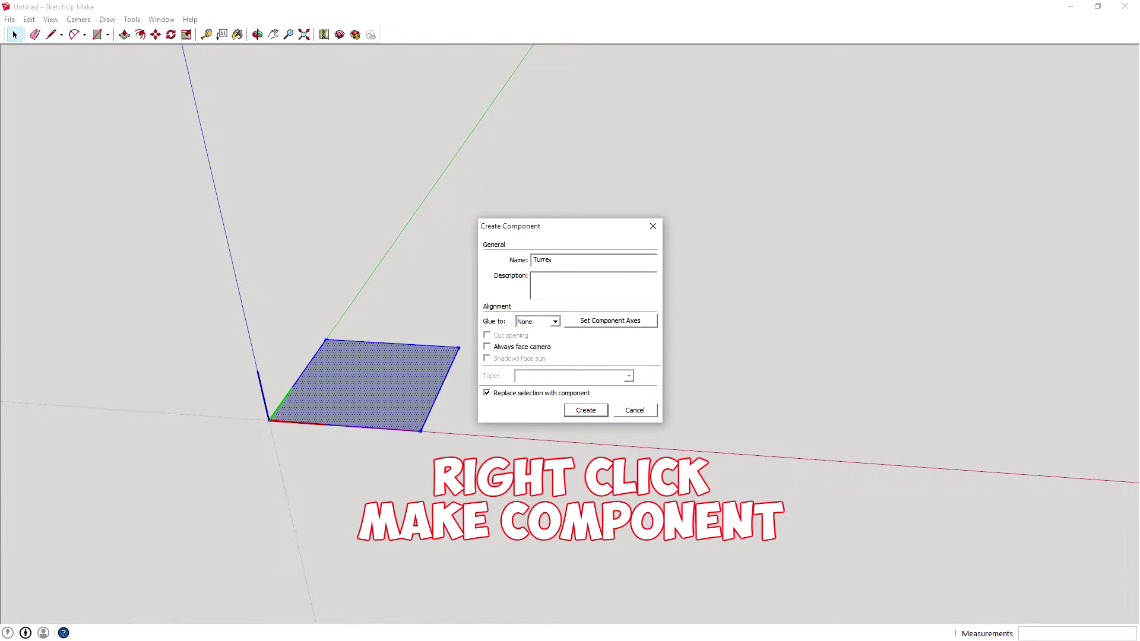
pyautogui.write('For Castle')
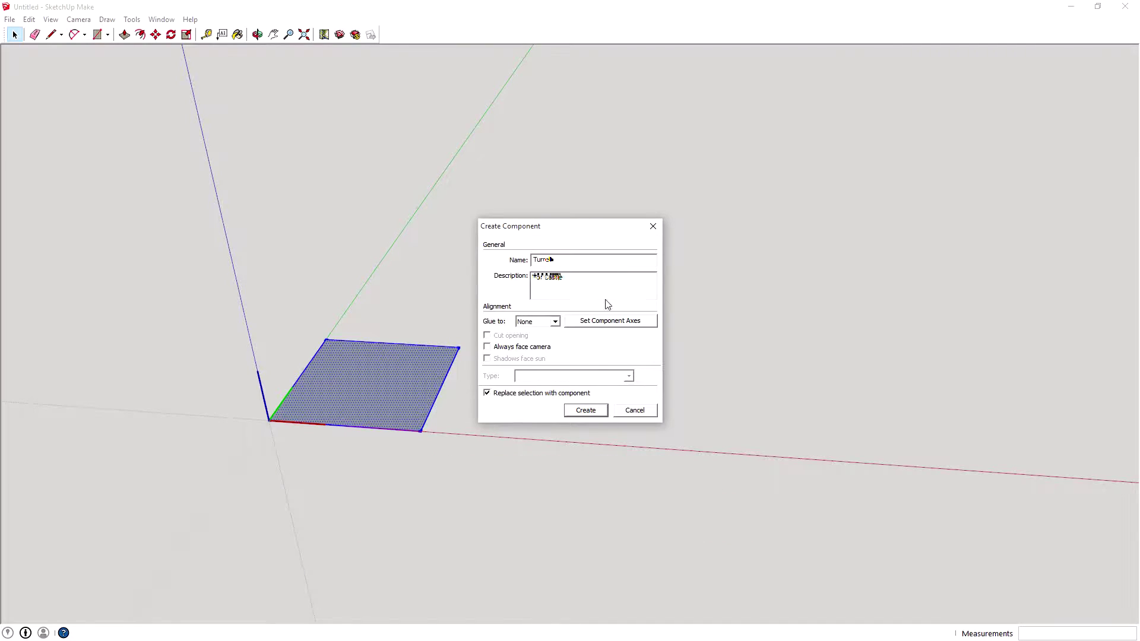
pyautogui.click(585, 410)
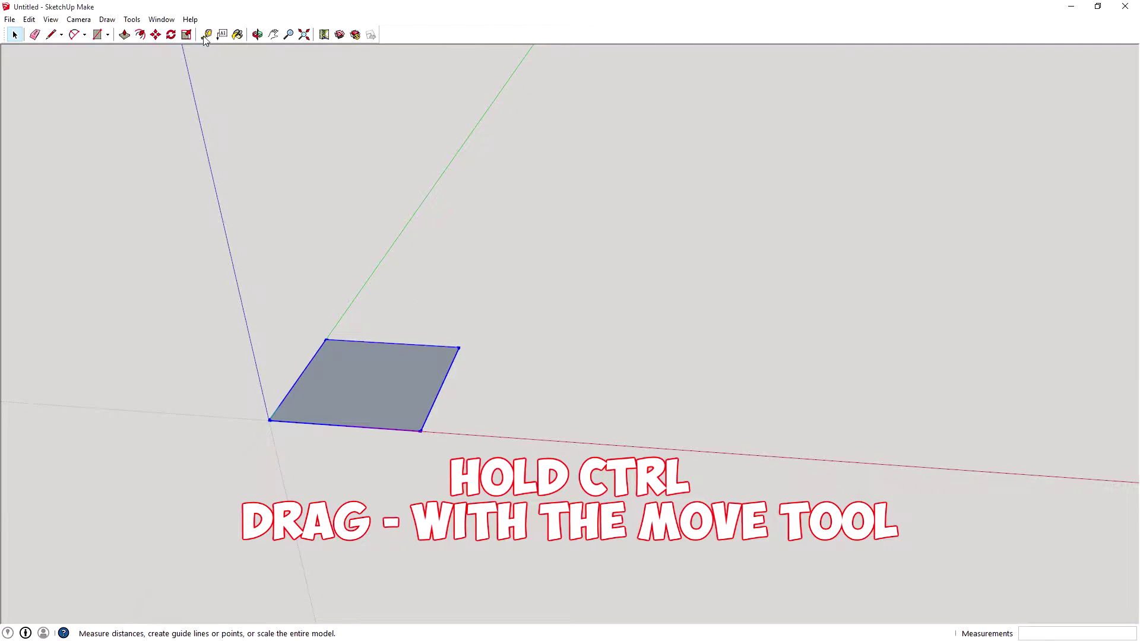
# Copy the turret square 24 mm along the red axis and repeat the copy twice for a row of three
pyautogui.click(156, 35)
pyautogui.keyDown('ctrl'); pyautogui.moveTo(369, 383); pyautogui.dragTo(526, 398); pyautogui.keyUp('ctrl')
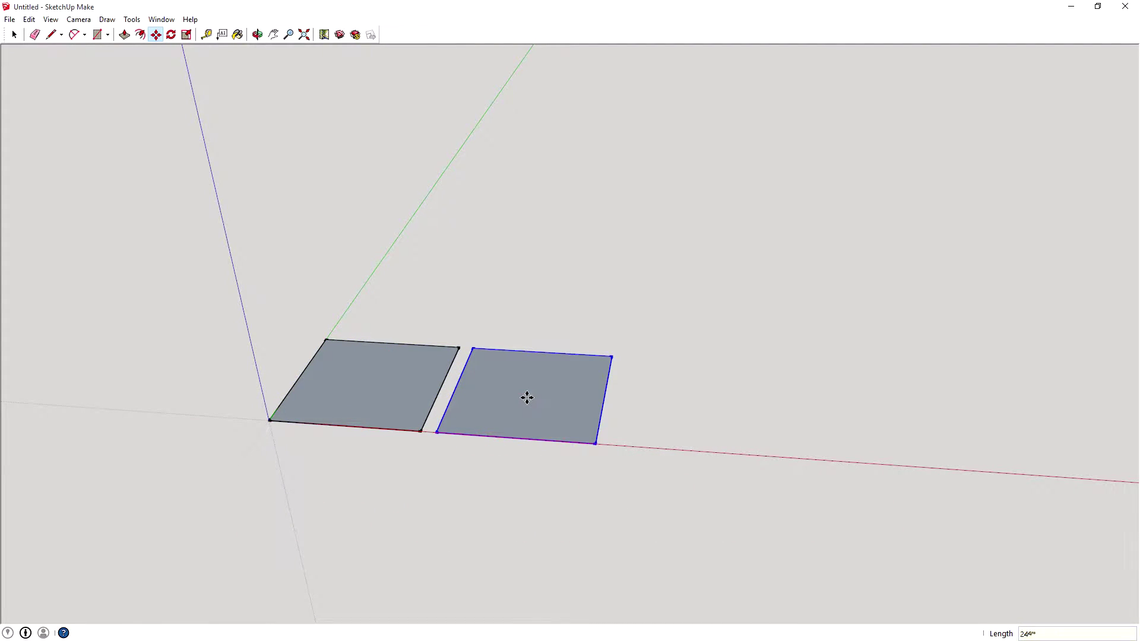
pyautogui.write('24')
pyautogui.press('Return')
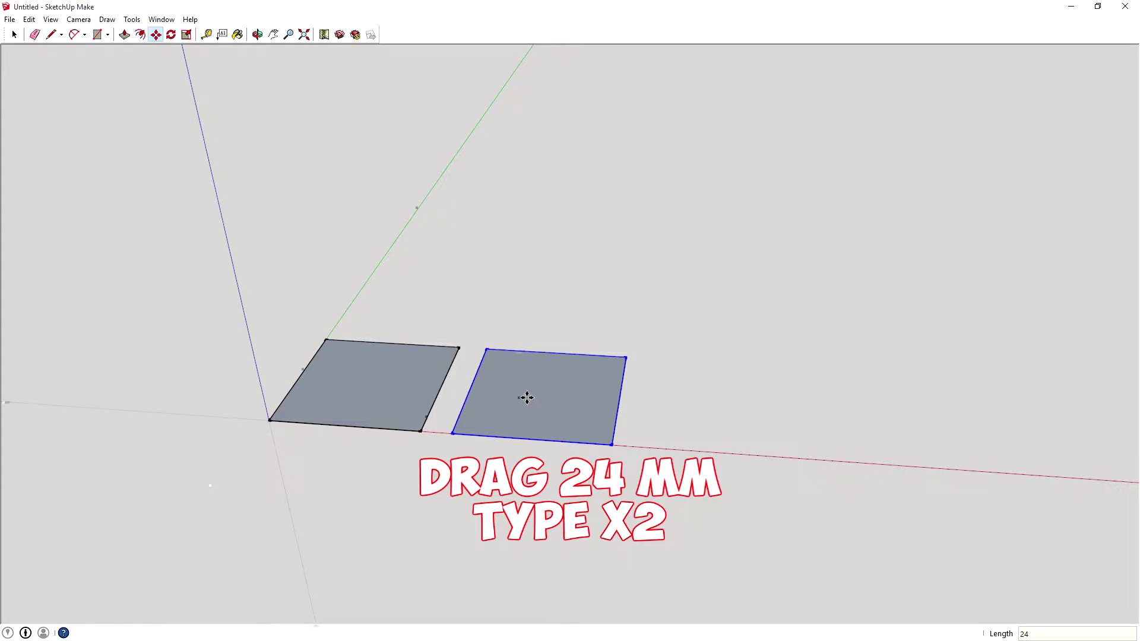
pyautogui.write('x2')
pyautogui.press('Return')
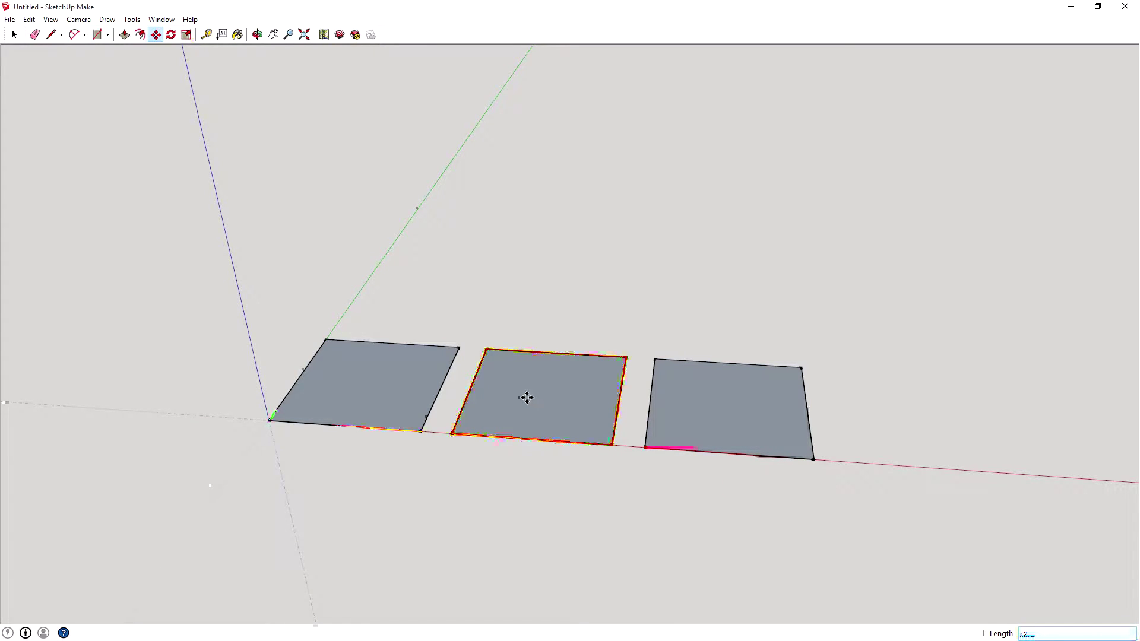
pyautogui.moveTo(487, 390)
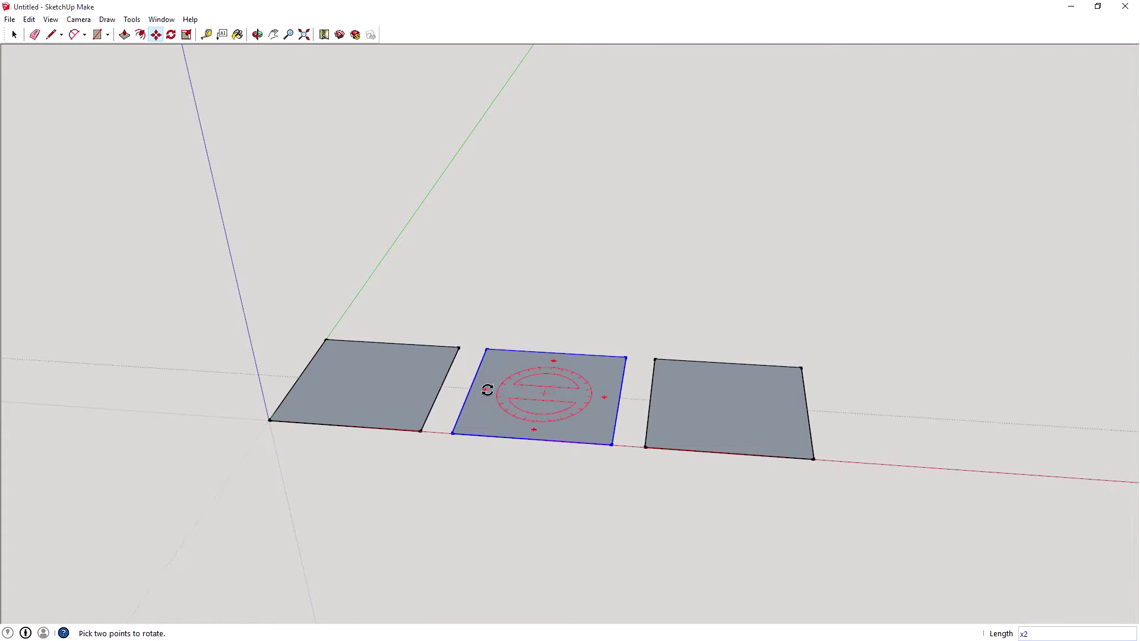
pyautogui.press('space')
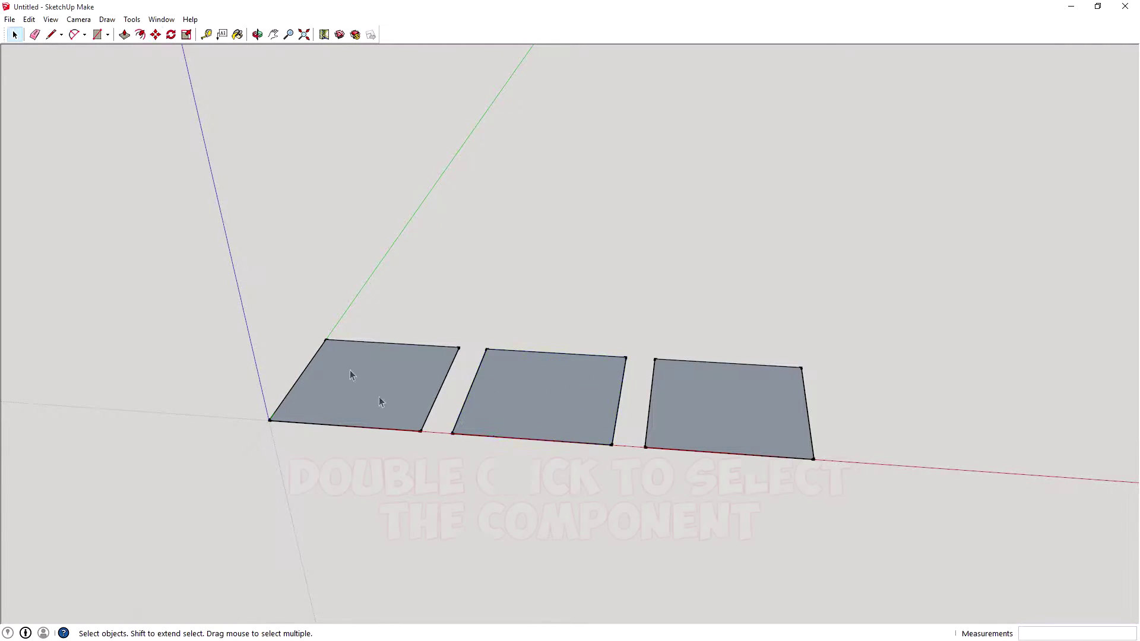
# Open the first turret component for editing and Push/Pull its square face up 55 mm
pyautogui.doubleClick(350, 371)
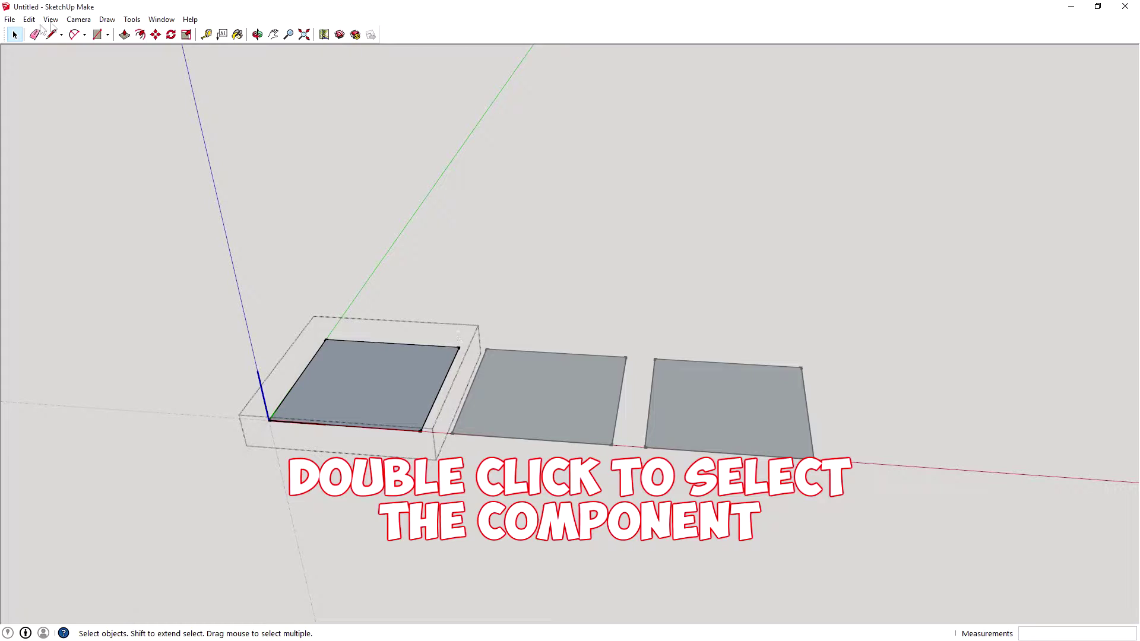
pyautogui.click(124, 34)
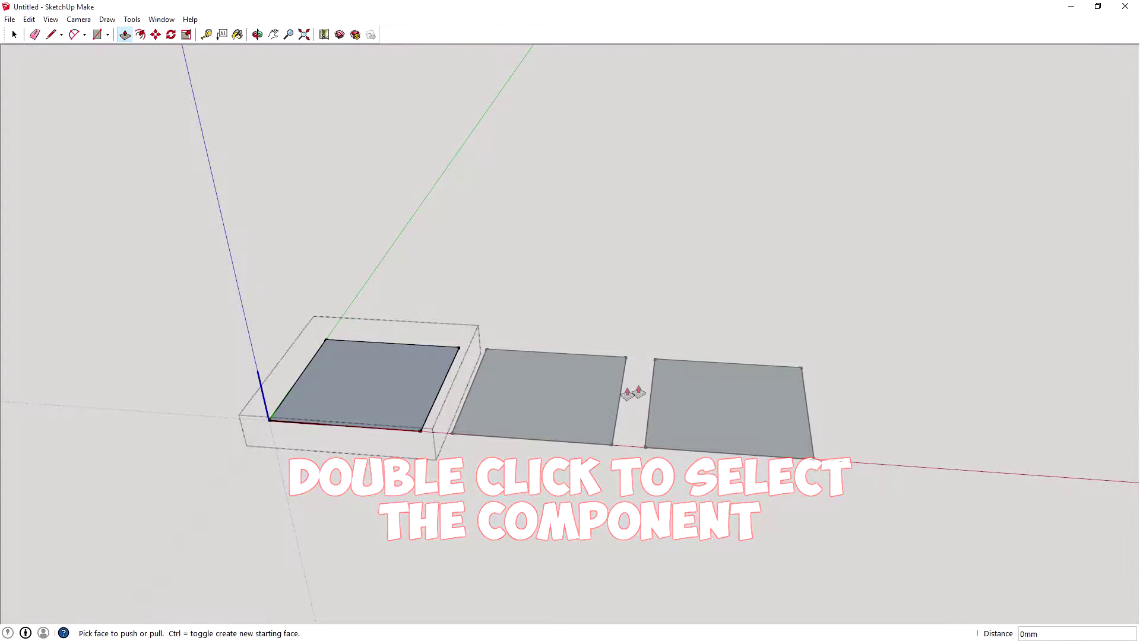
pyautogui.click(376, 380)
pyautogui.click(365, 345)
pyautogui.write('5')
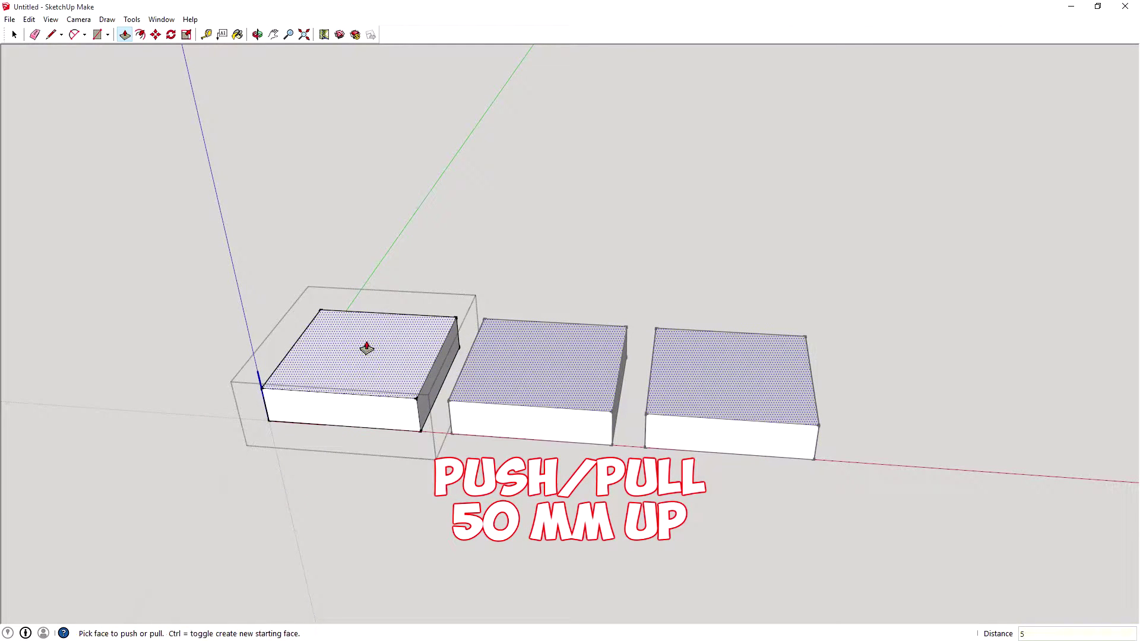
pyautogui.write('5')
pyautogui.press('Return')
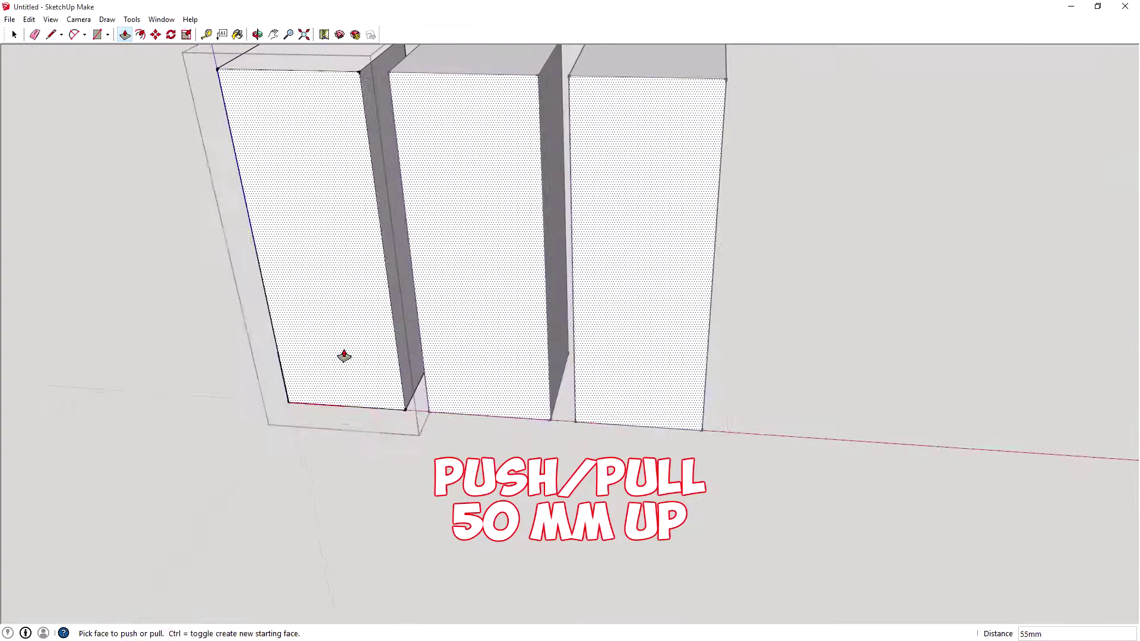
# Divide the turret's sides into four equal horizontal sections by drawing rectangles between opposite edges at their midpoints
pyautogui.scroll(-5, 344, 356)
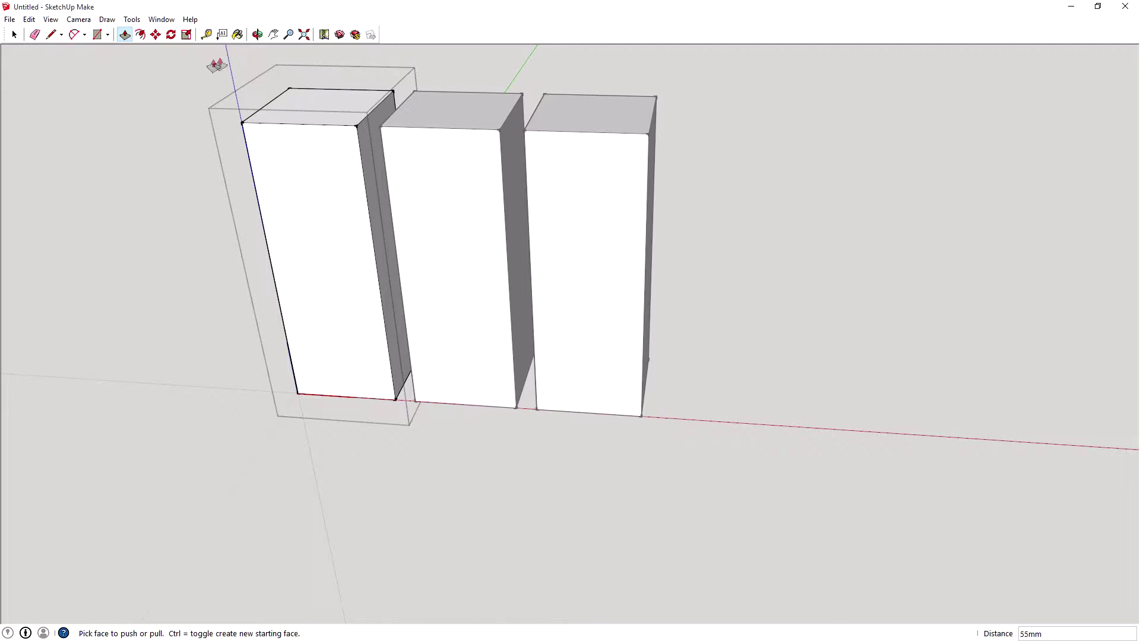
pyautogui.click(97, 34)
pyautogui.scroll(5, 281, 260)
pyautogui.moveTo(263, 207); pyautogui.dragTo(613, 224, button='middle')
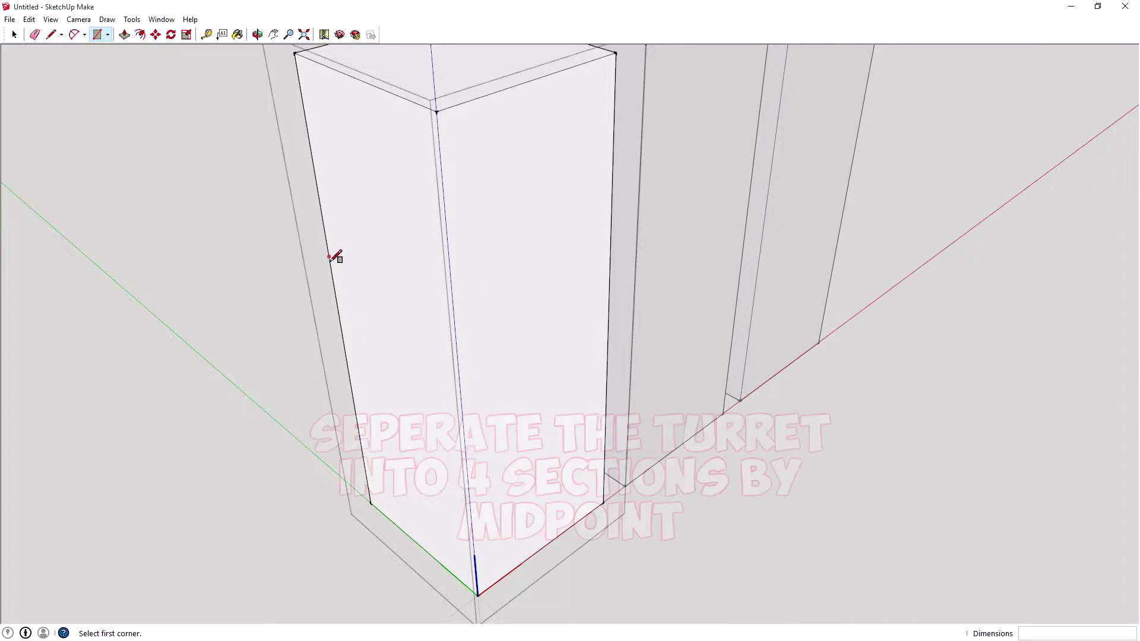
pyautogui.click(338, 313)
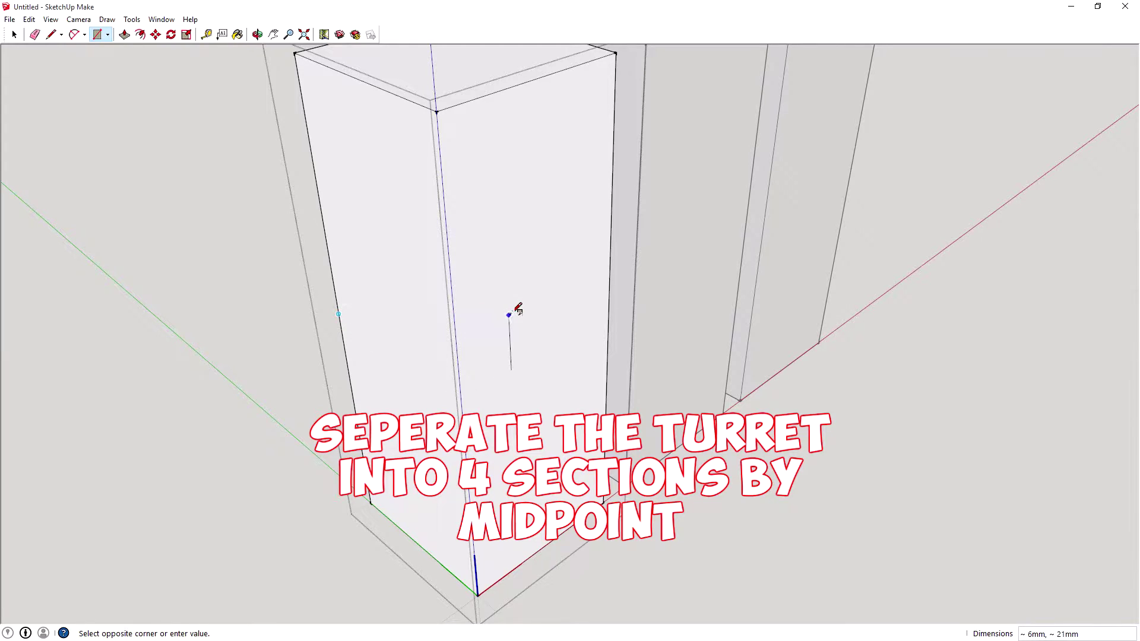
pyautogui.click(608, 313)
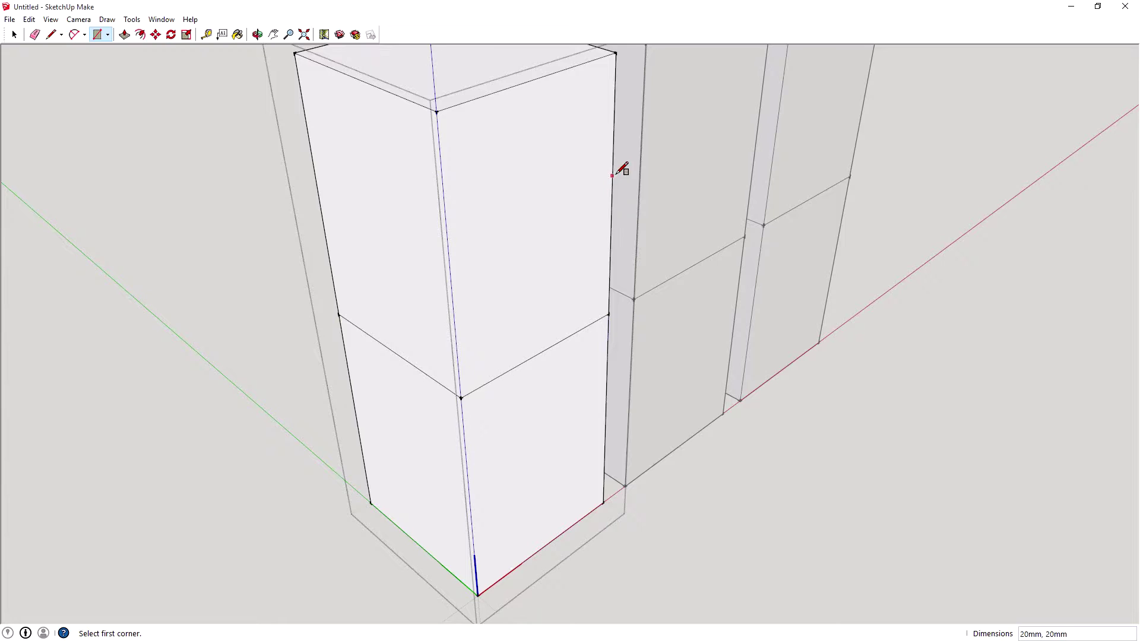
pyautogui.click(612, 193)
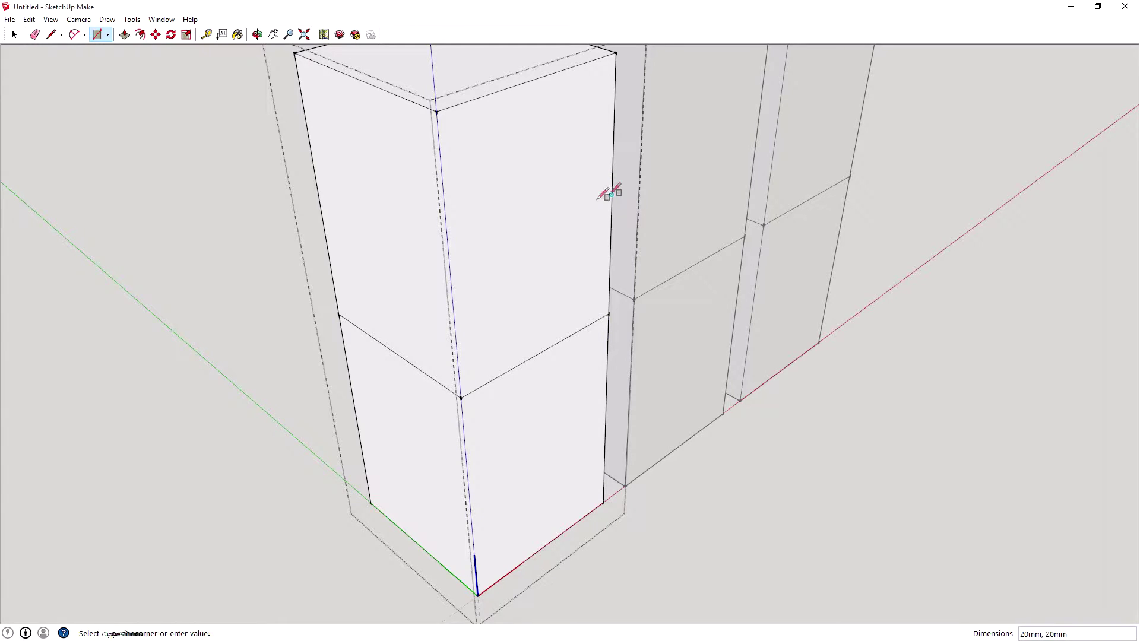
pyautogui.click(319, 195)
pyautogui.click(355, 414)
pyautogui.click(605, 415)
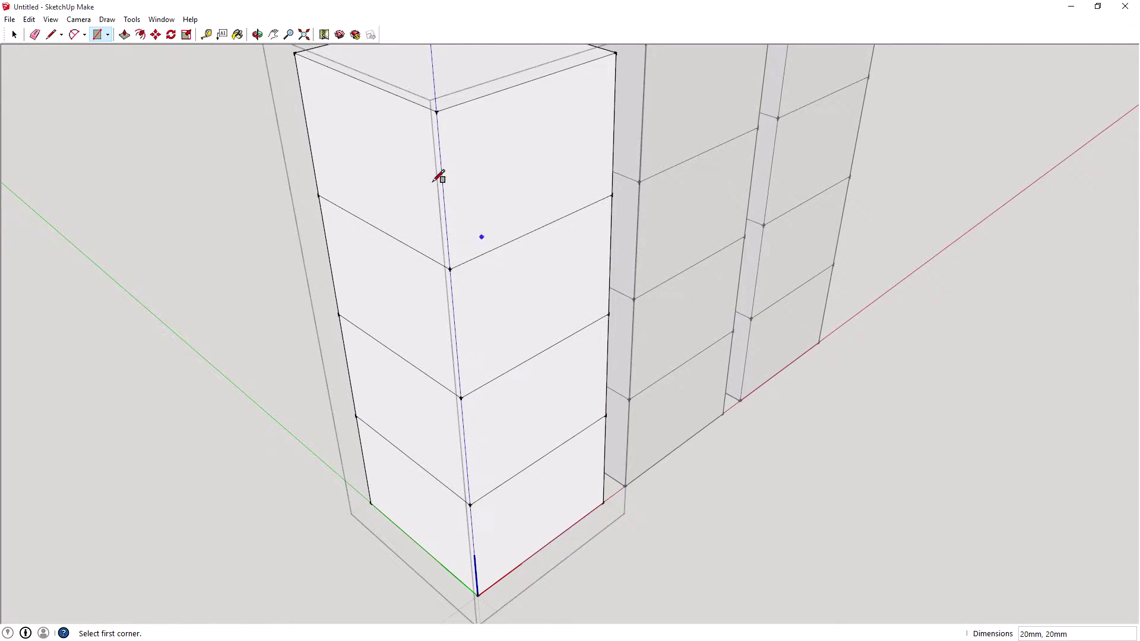
# Split the turret's top quarter into two equal bands with a rectangle drawn at its edge midpoints
pyautogui.scroll(-3, 491, 293)
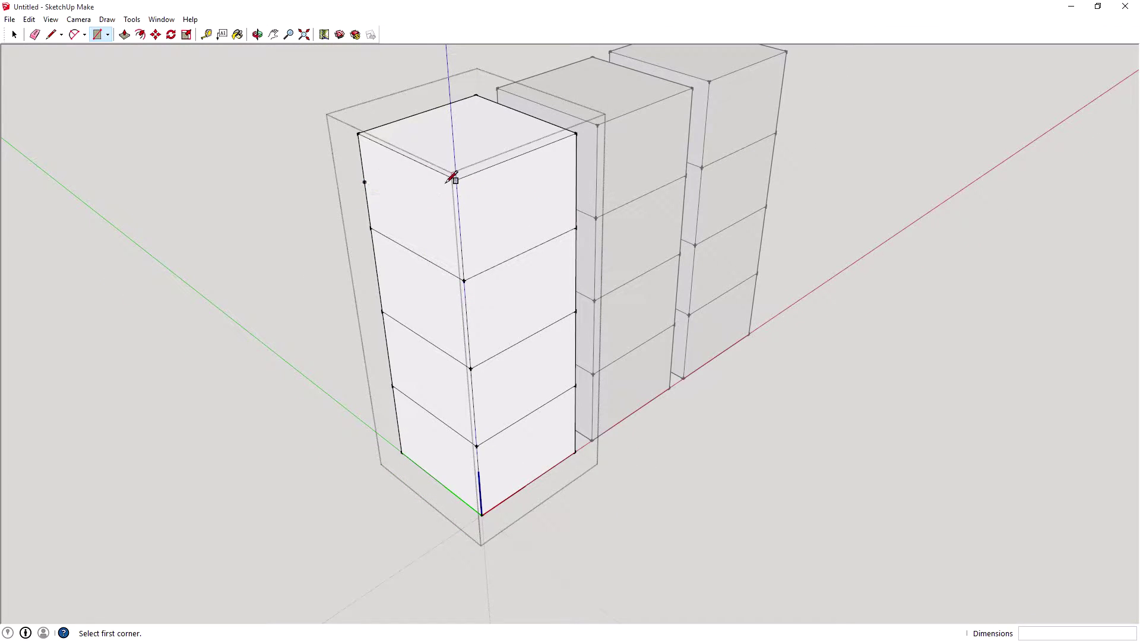
pyautogui.click(365, 181)
pyautogui.click(575, 182)
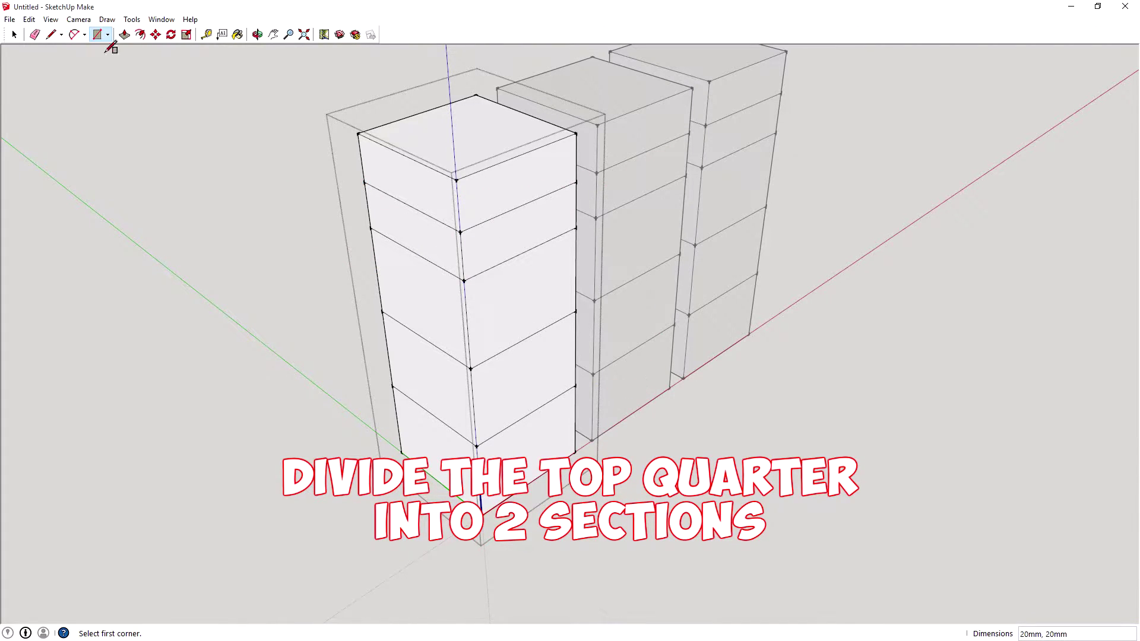
# Offset the outline of the turret's top face inward by 2 mm to form a lip
pyautogui.click(140, 36)
pyautogui.click(427, 145)
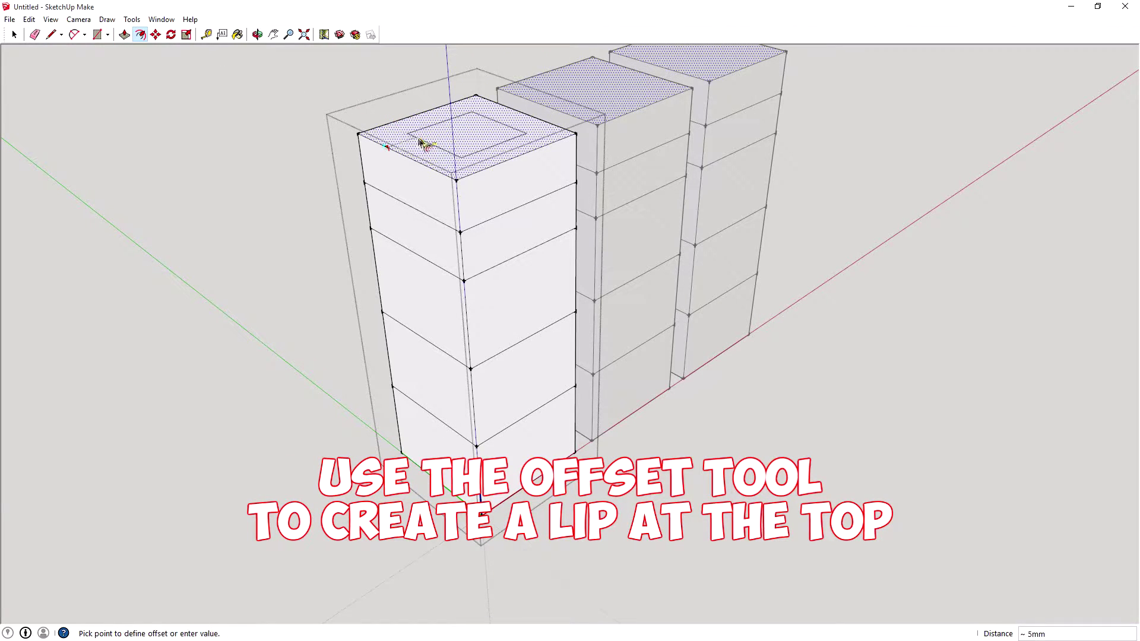
pyautogui.click(416, 151)
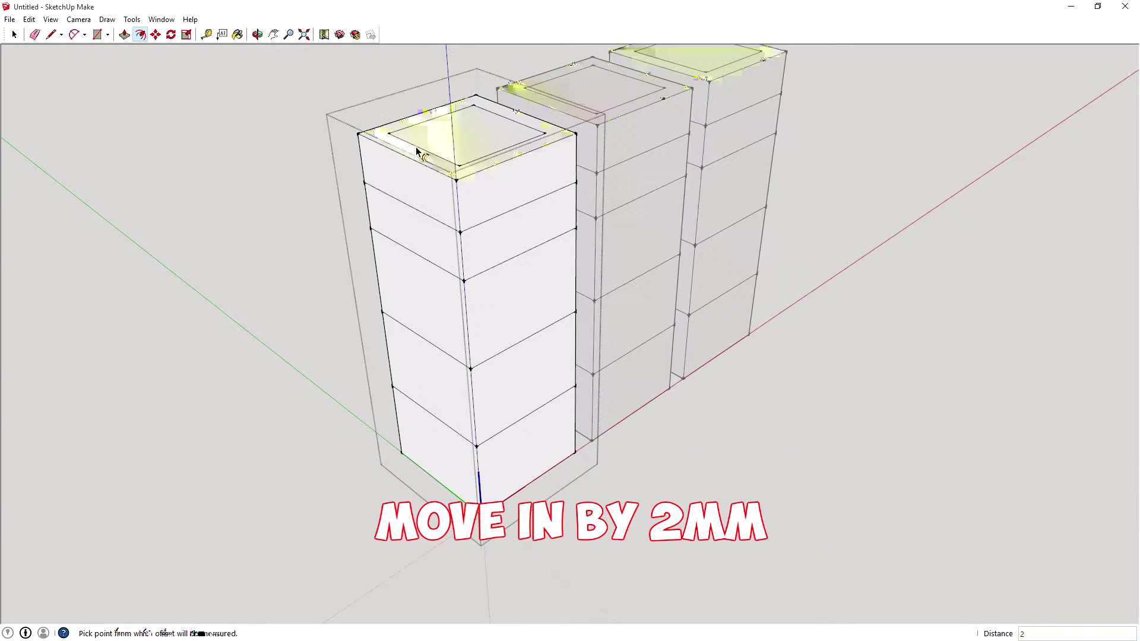
pyautogui.write('2')
pyautogui.press('Return')
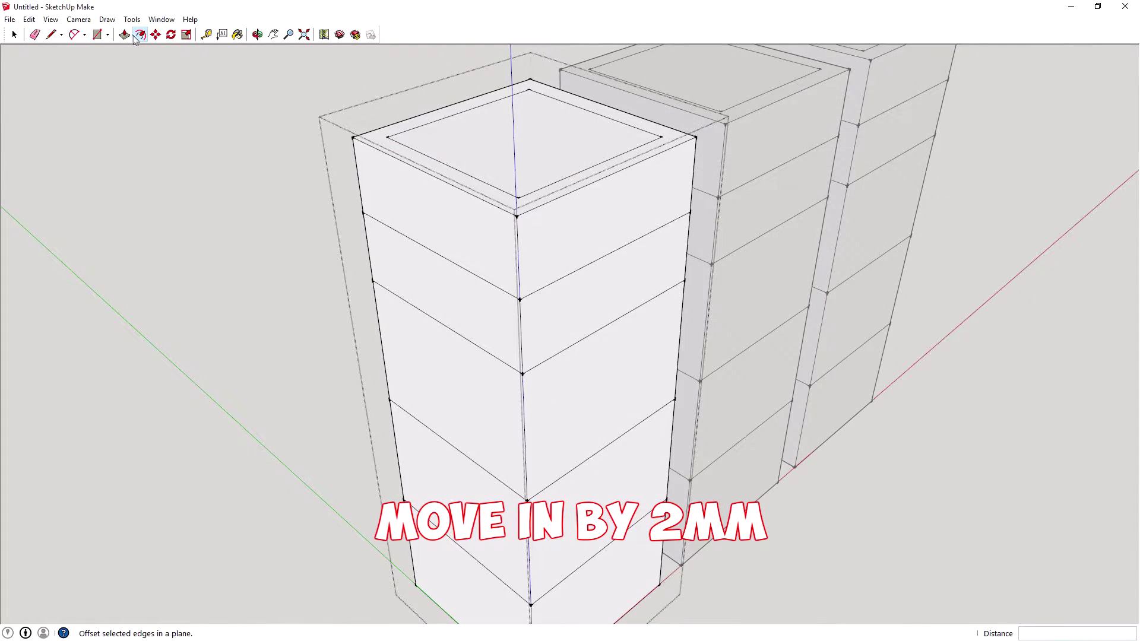
# Push the inner square of the turret's top face down 6 mm to recess it inside the lip
pyautogui.click(125, 34)
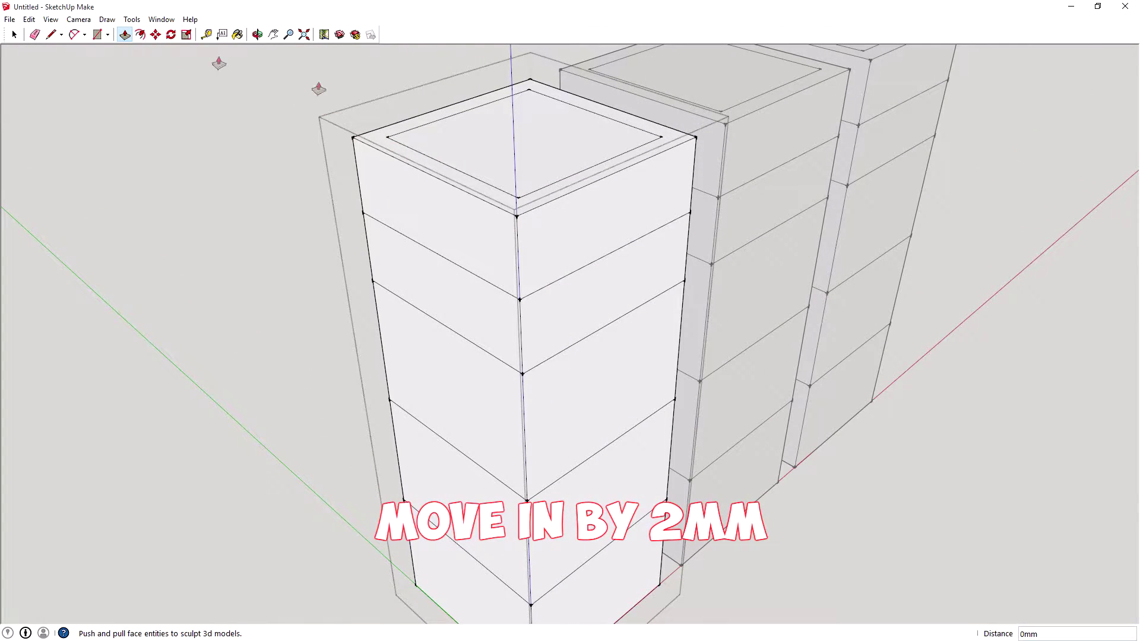
pyautogui.doubleClick(472, 146)
pyautogui.click(473, 148)
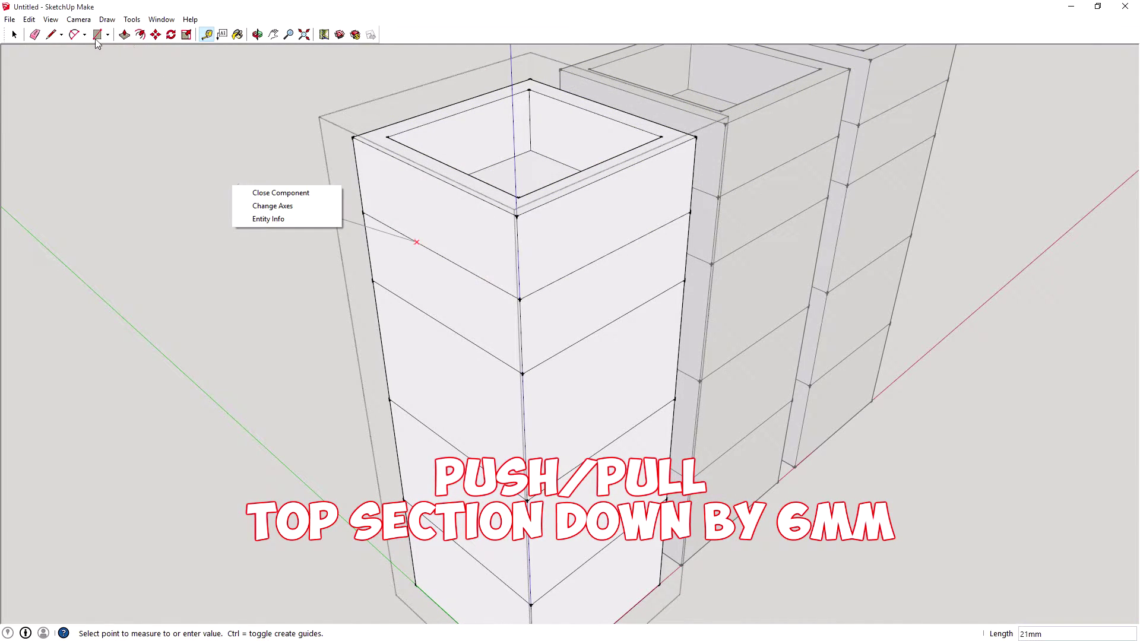
# Divide the front inner edge of the turret's rim into 7 segments
pyautogui.click(14, 37)
pyautogui.click(14, 37)
pyautogui.moveTo(536, 157); pyautogui.dragTo(273, 205, button='middle')
pyautogui.scroll(4, 288, 190)
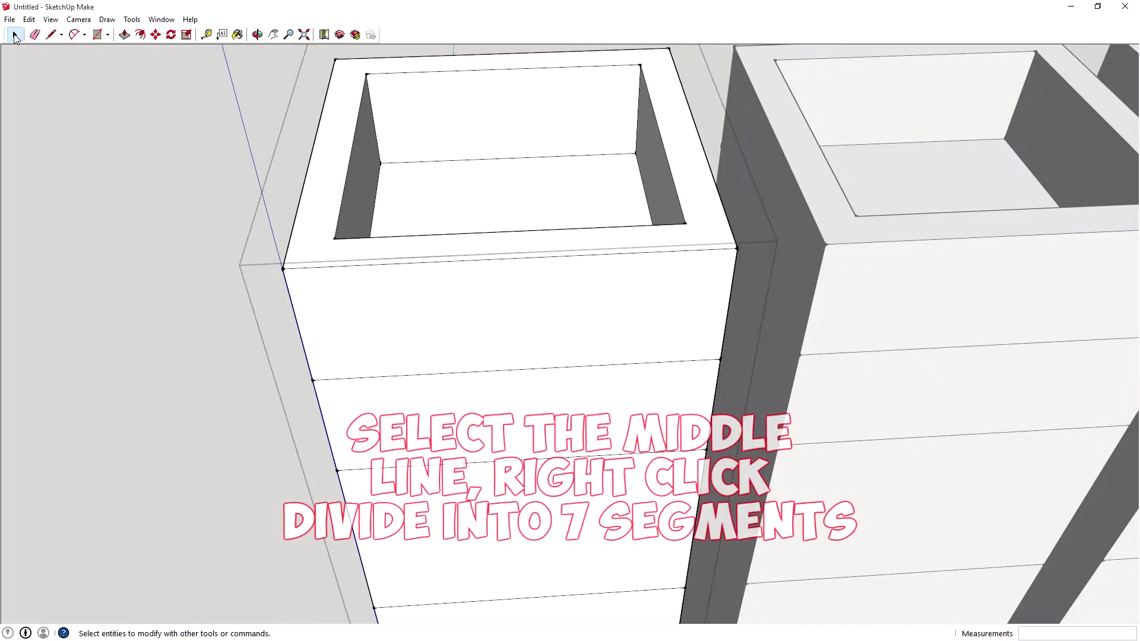
pyautogui.click(442, 234)
pyautogui.click(441, 234)
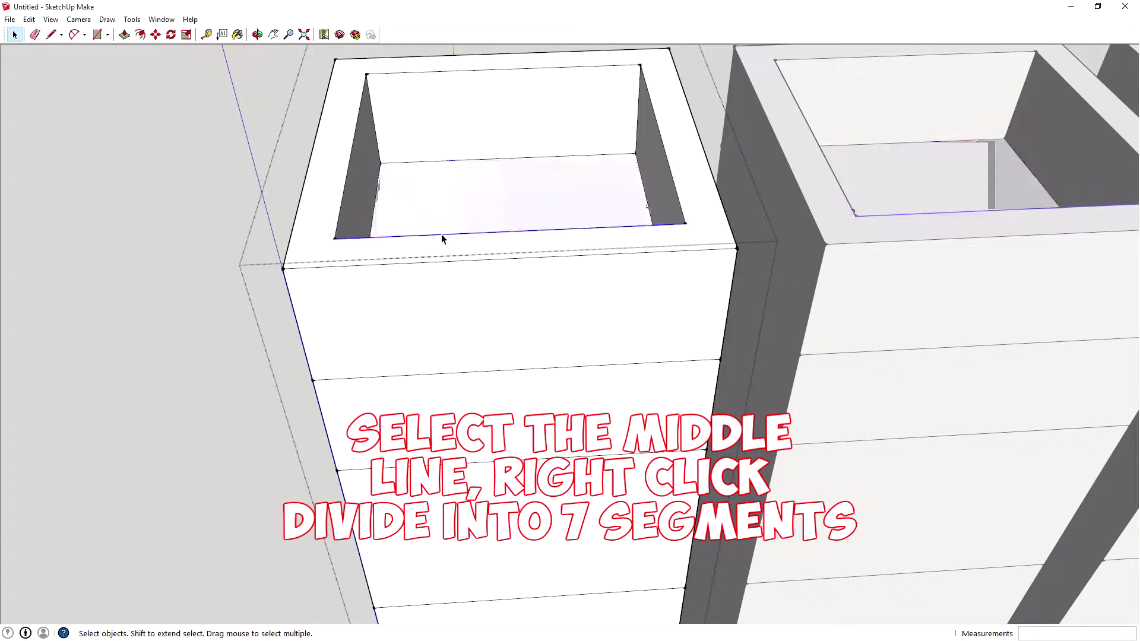
pyautogui.rightClick(439, 234)
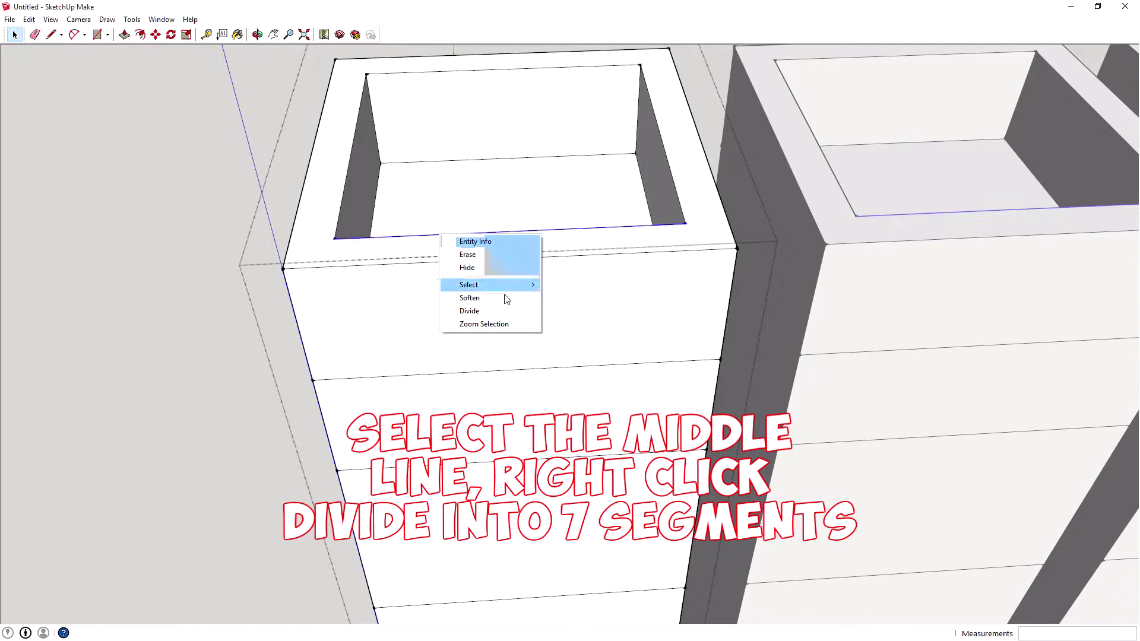
pyautogui.click(496, 311)
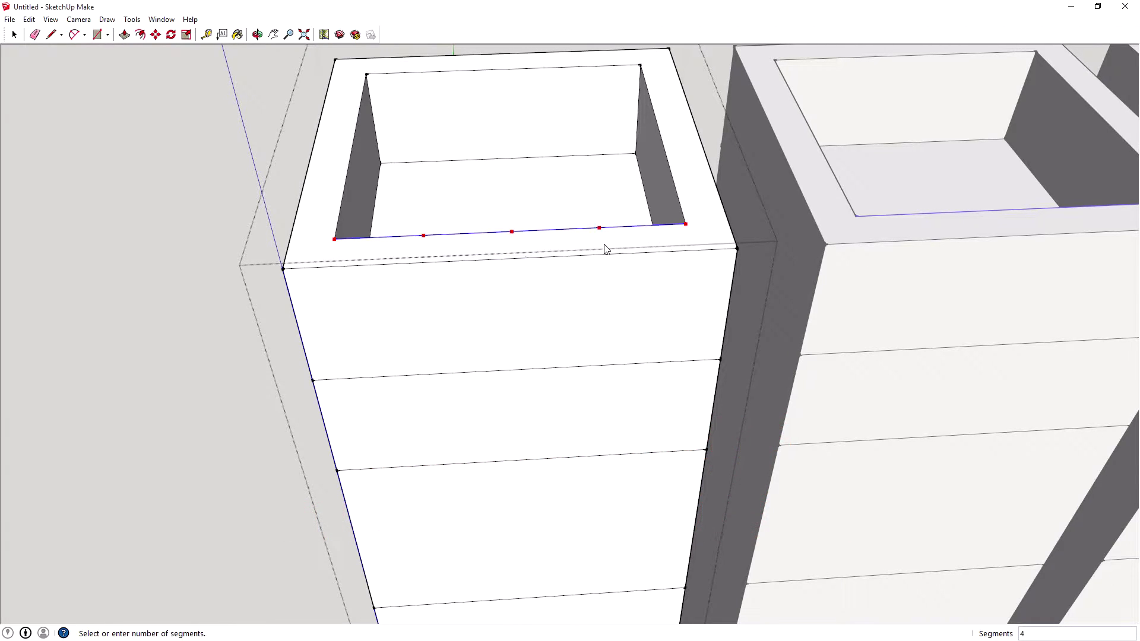
pyautogui.click(650, 235)
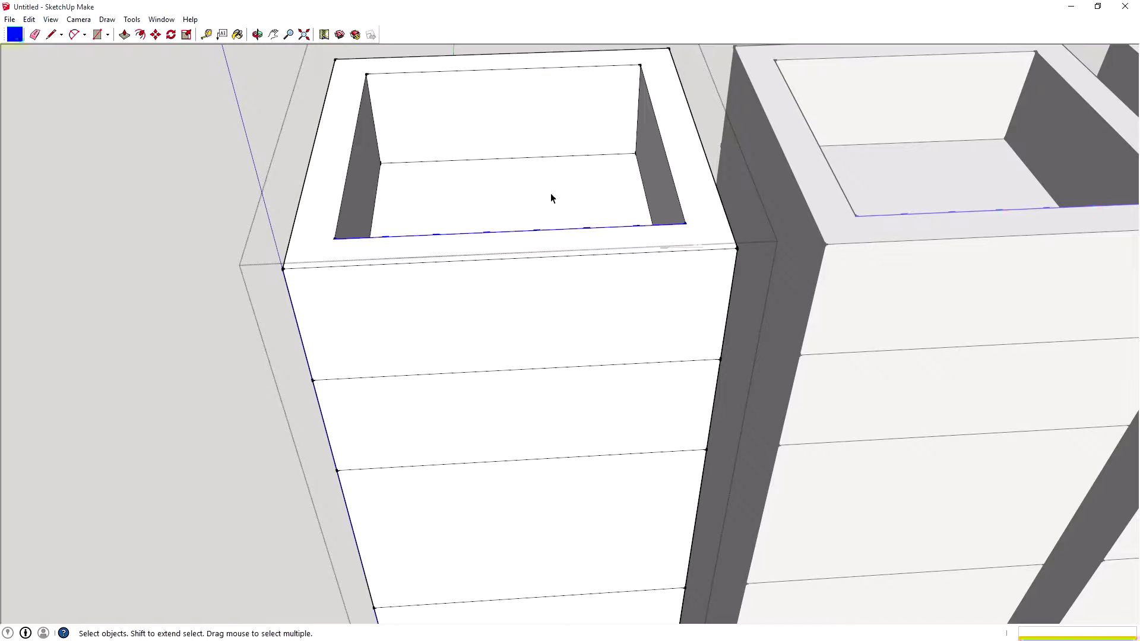
# Divide the right, back and left inner edges of the turret's rim into 7 segments each
pyautogui.click(667, 158)
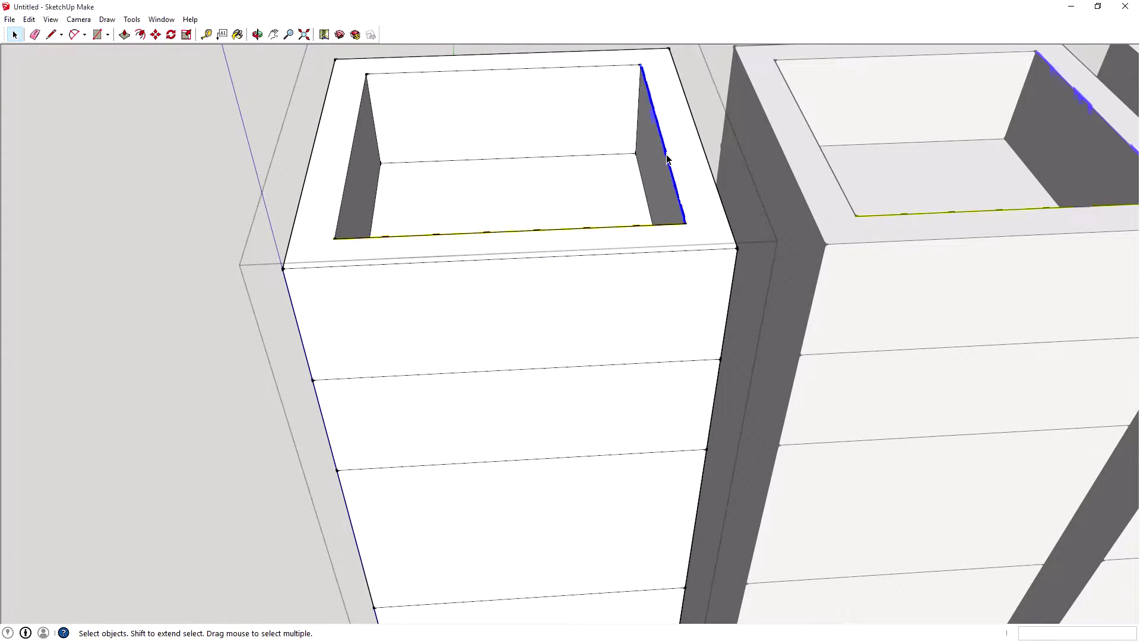
pyautogui.rightClick(656, 119)
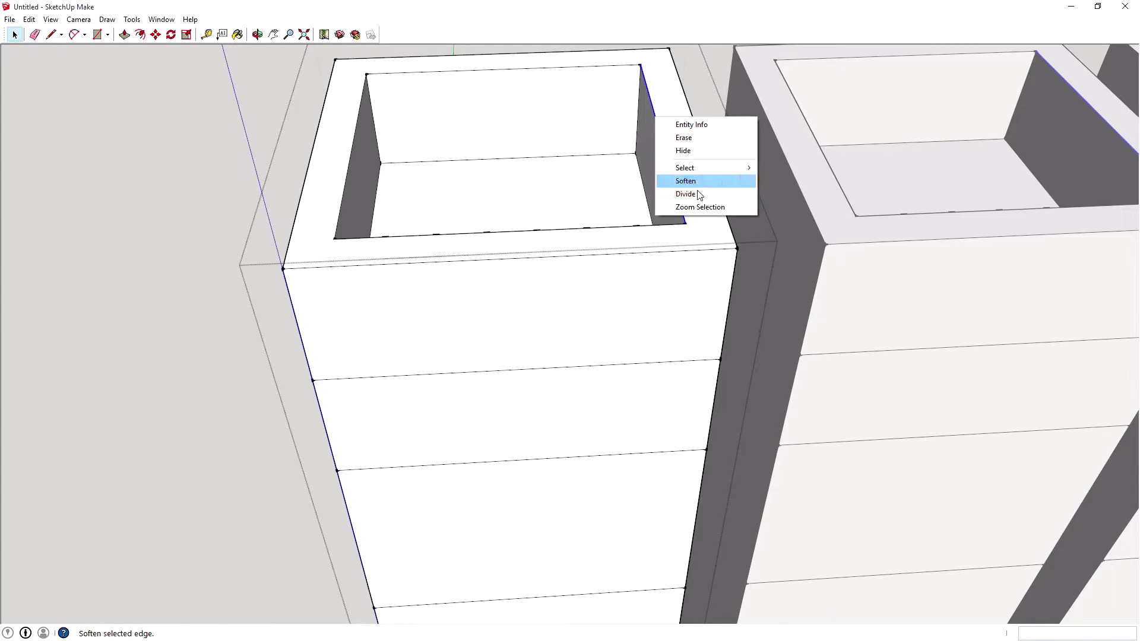
pyautogui.click(696, 193)
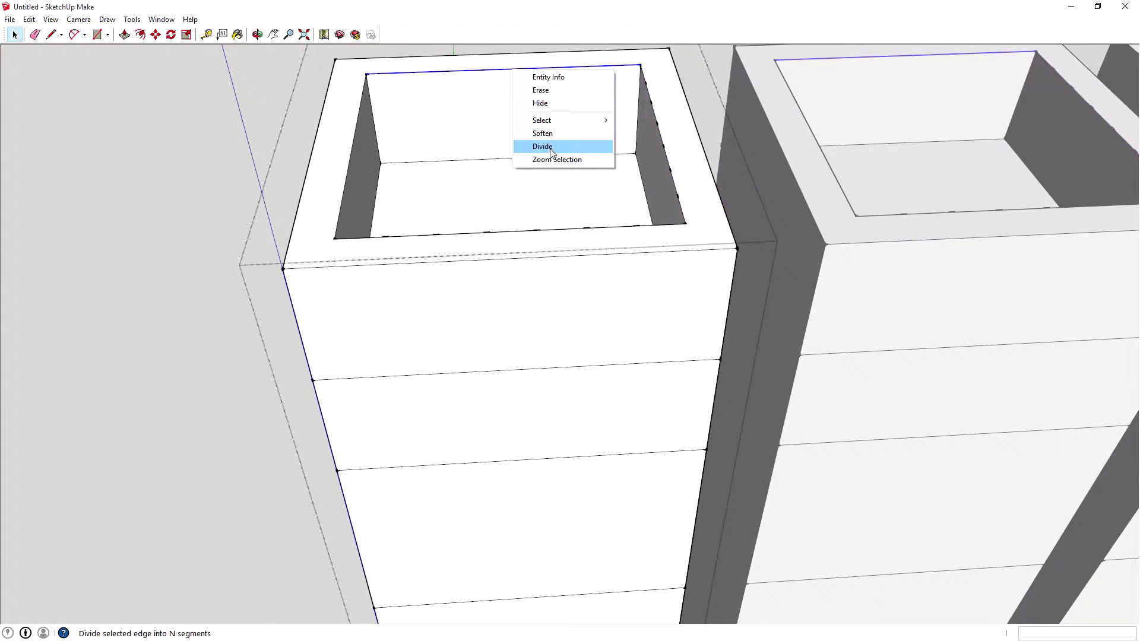
pyautogui.click(550, 148)
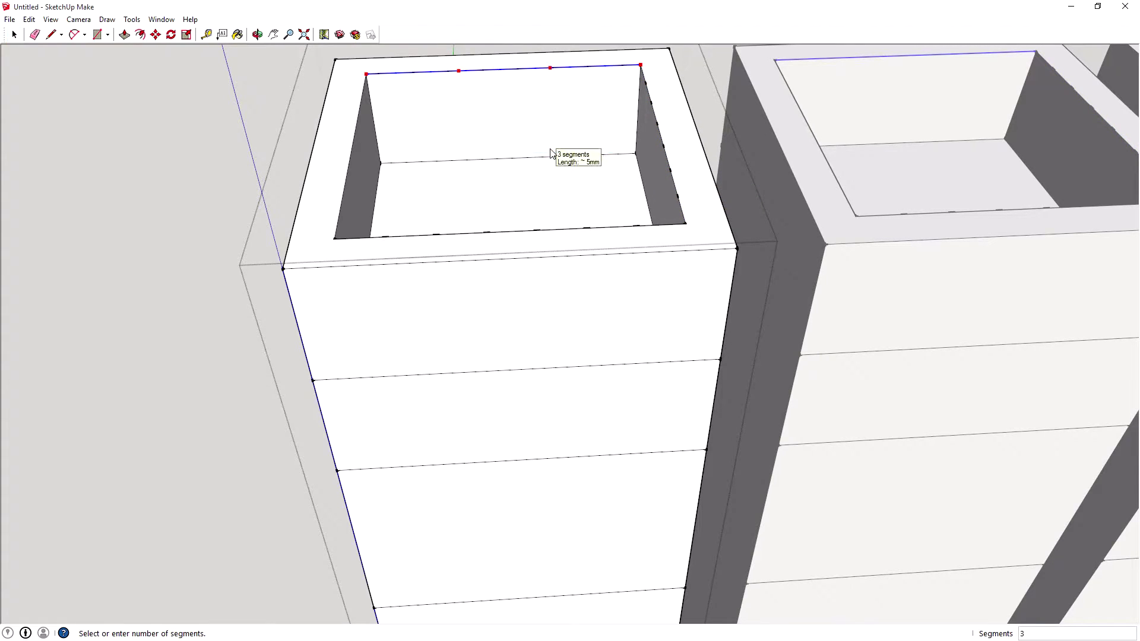
pyautogui.write('7')
pyautogui.press('Return')
pyautogui.click(355, 140)
pyautogui.rightClick(354, 141)
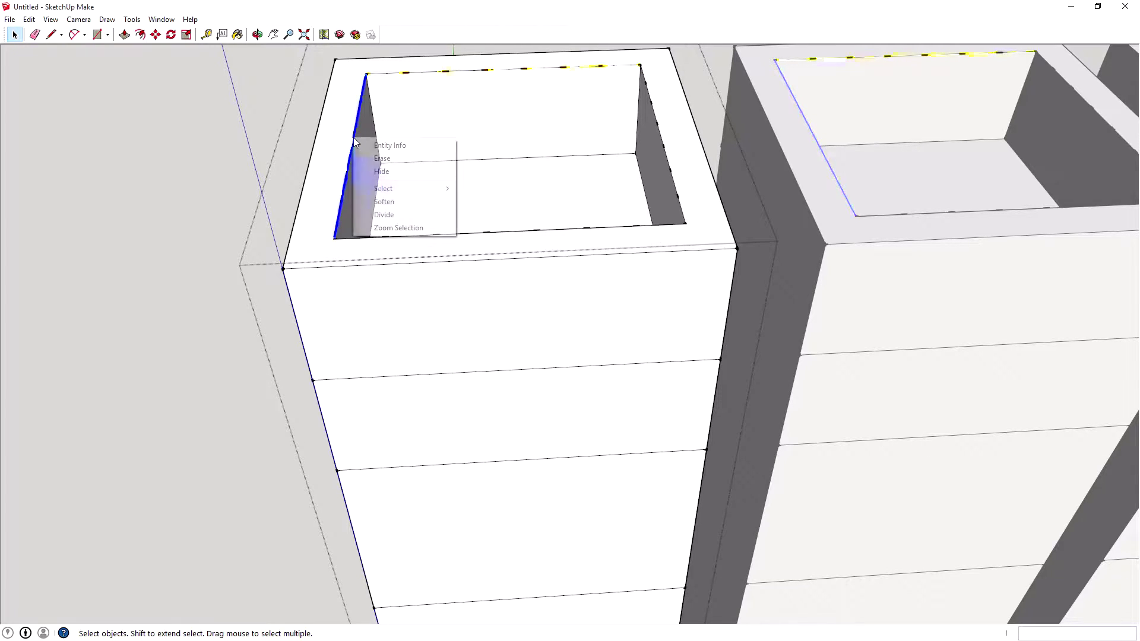
pyautogui.click(384, 214)
pyautogui.click(385, 218)
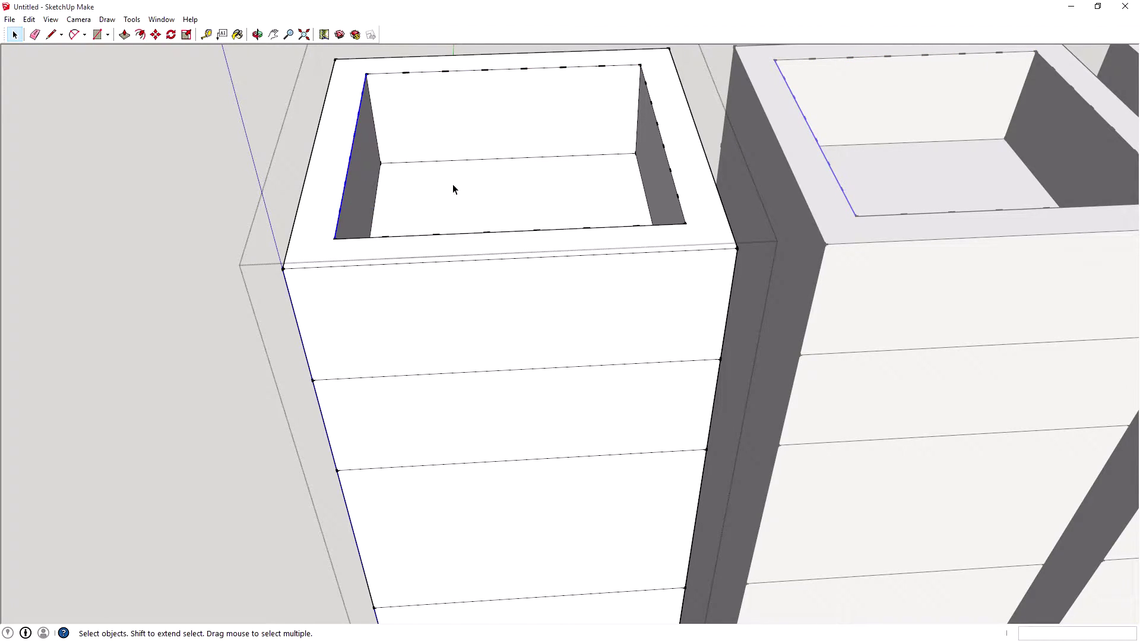
# Draw six lines across the front side of the rim, from the inner edge's division points to the outer edge
pyautogui.scroll(-1, 475, 168)
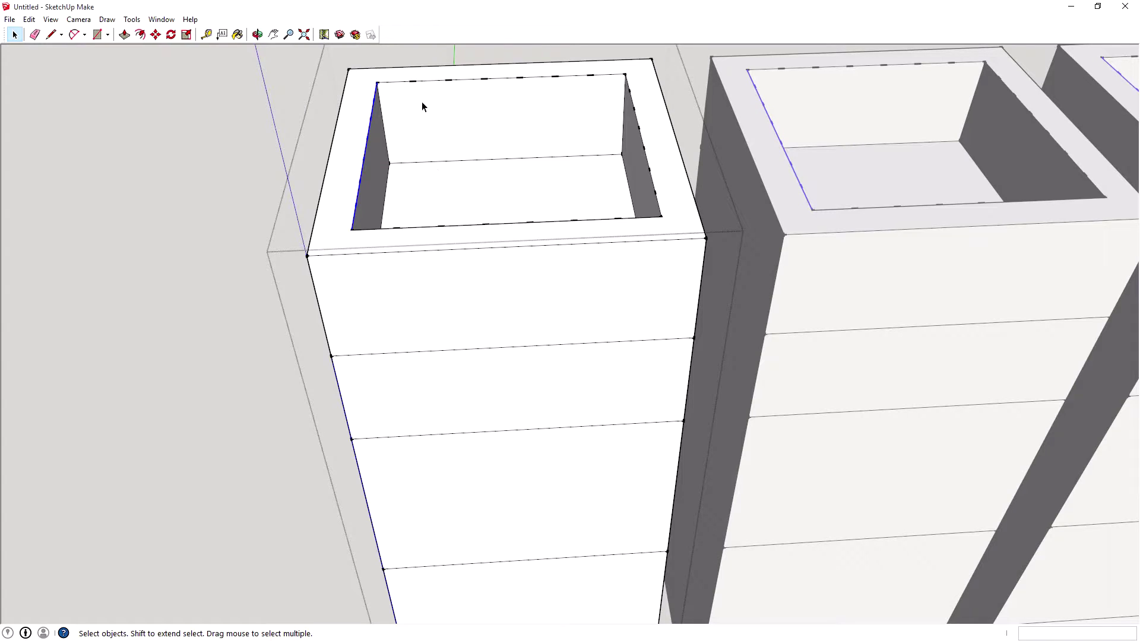
pyautogui.click(50, 34)
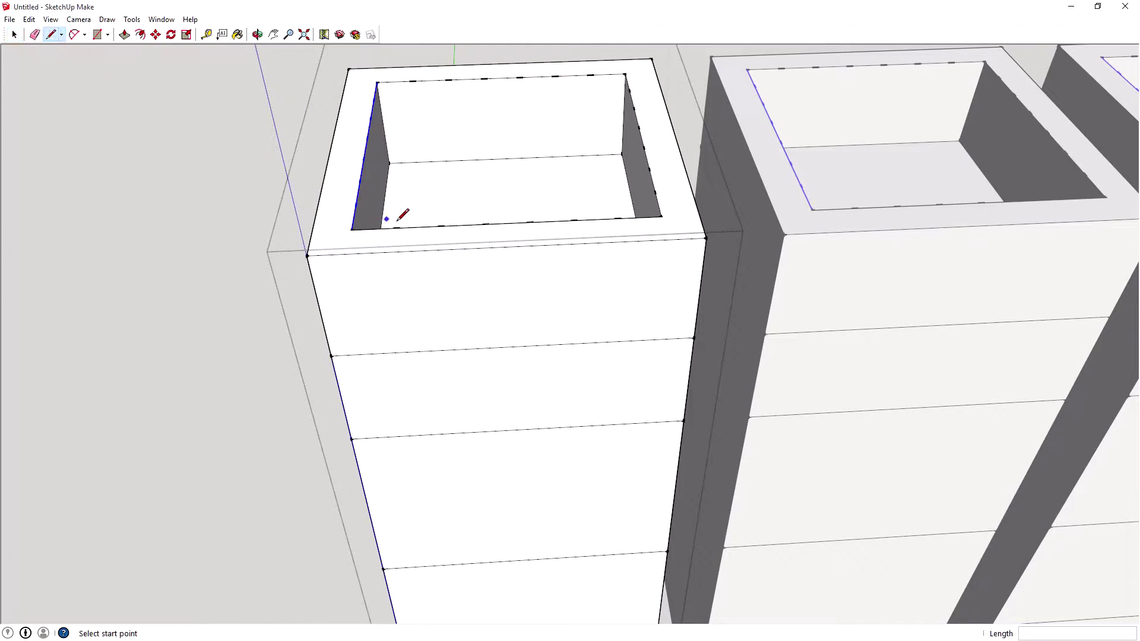
pyautogui.click(397, 228)
pyautogui.click(394, 251)
pyautogui.click(441, 227)
pyautogui.click(440, 250)
pyautogui.click(486, 225)
pyautogui.click(485, 248)
pyautogui.click(530, 223)
pyautogui.click(531, 246)
pyautogui.click(573, 220)
pyautogui.click(576, 244)
pyautogui.click(618, 219)
pyautogui.click(622, 241)
# Draw six lines across the right side of the rim, from the inner edge's division points to the outer edge
pyautogui.click(655, 192)
pyautogui.click(691, 191)
pyautogui.click(648, 170)
pyautogui.click(684, 168)
pyautogui.click(645, 147)
pyautogui.click(677, 146)
pyautogui.click(640, 127)
pyautogui.click(672, 126)
pyautogui.click(634, 107)
pyautogui.click(666, 107)
pyautogui.click(660, 89)
# Draw lines across the back and left sides of the rim at the inner edges' division points, splitting each into 7 segments
pyautogui.click(591, 74)
pyautogui.click(588, 60)
pyautogui.click(553, 76)
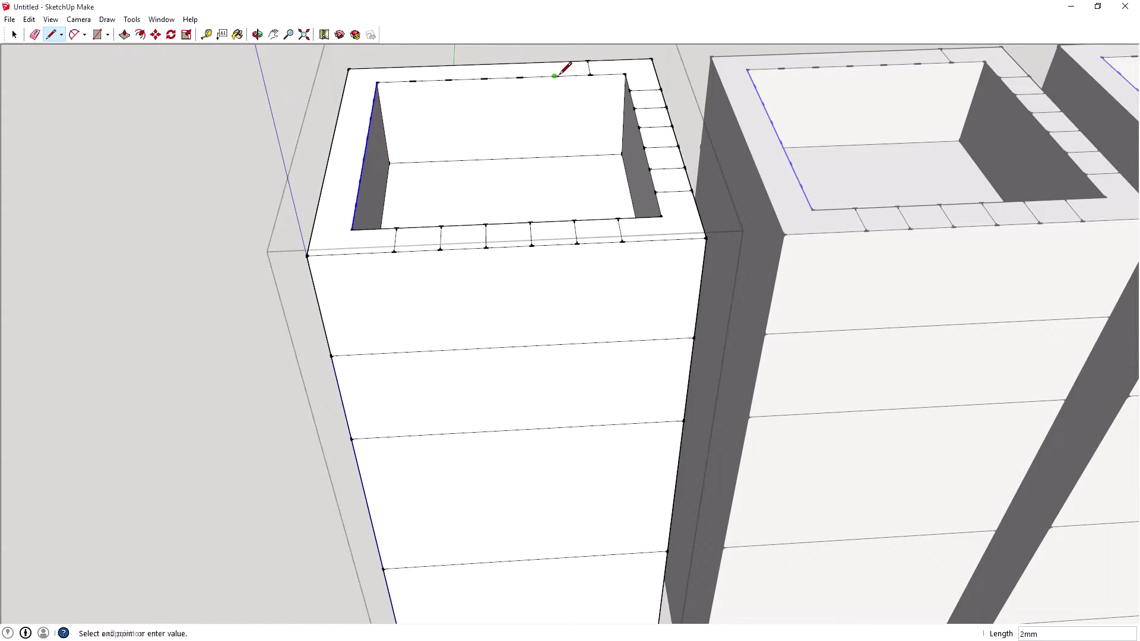
pyautogui.click(552, 62)
pyautogui.click(519, 61)
pyautogui.click(484, 78)
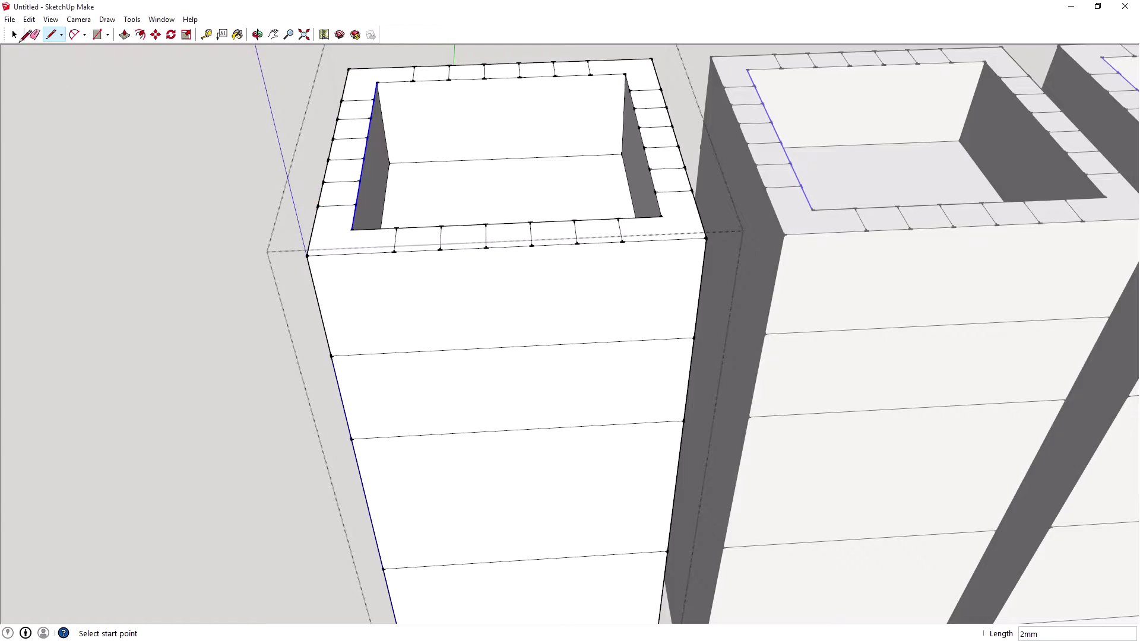
# Push alternating segments of the rim's front side down 3 mm to cut the battlement notches
pyautogui.click(17, 35)
pyautogui.moveTo(230, 103); pyautogui.dragTo(432, 318, button='middle')
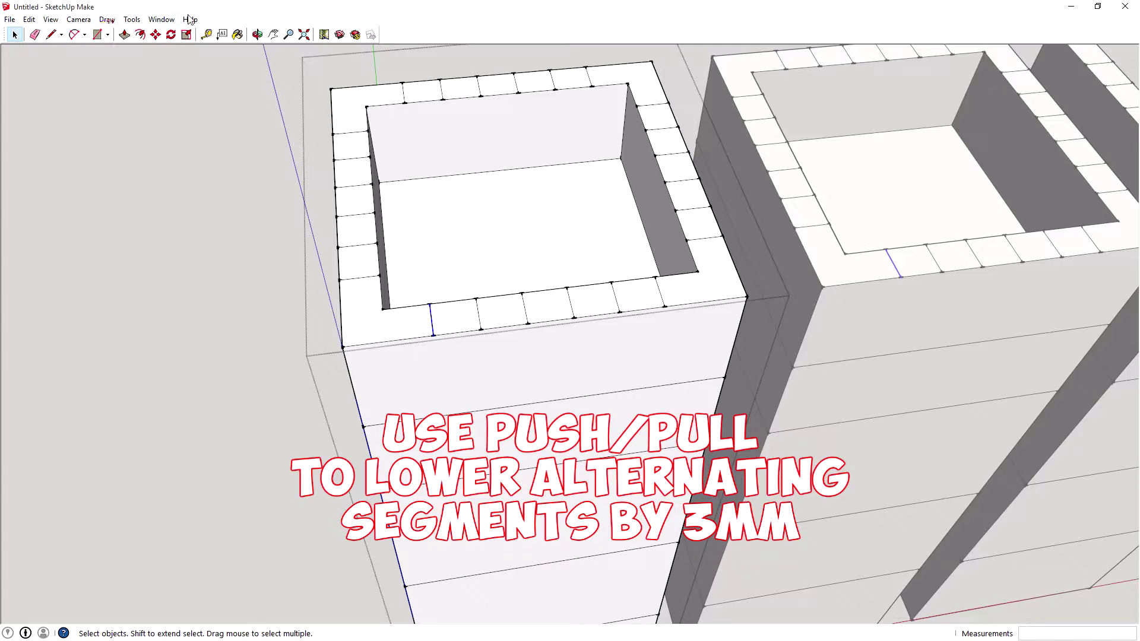
pyautogui.click(124, 36)
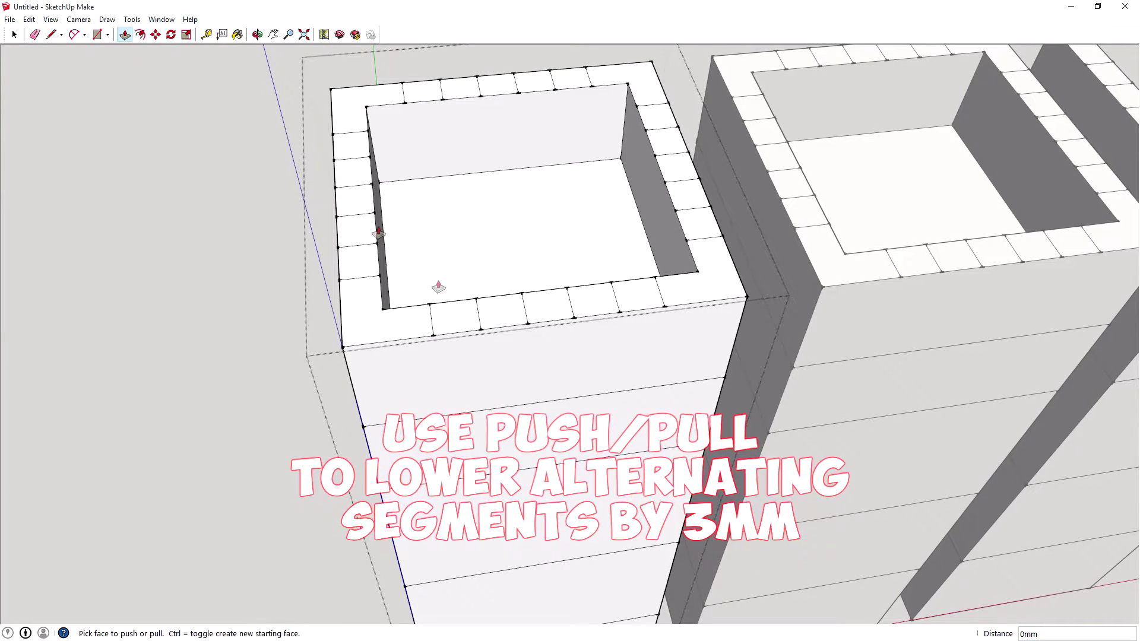
pyautogui.click(457, 331)
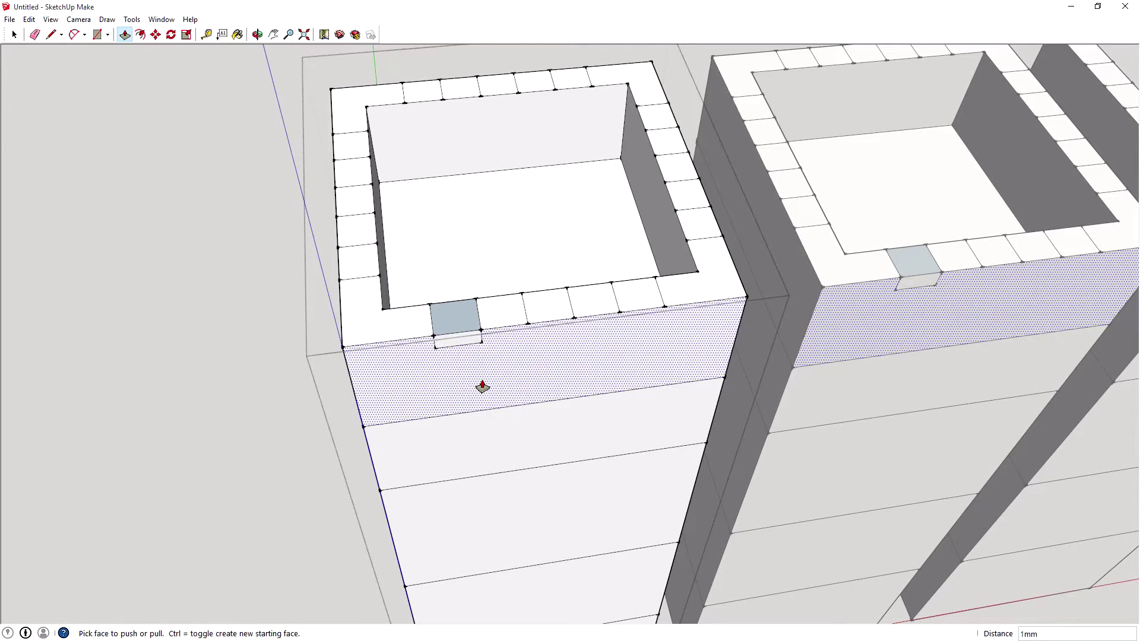
pyautogui.moveTo(465, 313); pyautogui.dragTo(445, 196, button='middle')
pyautogui.click(448, 268)
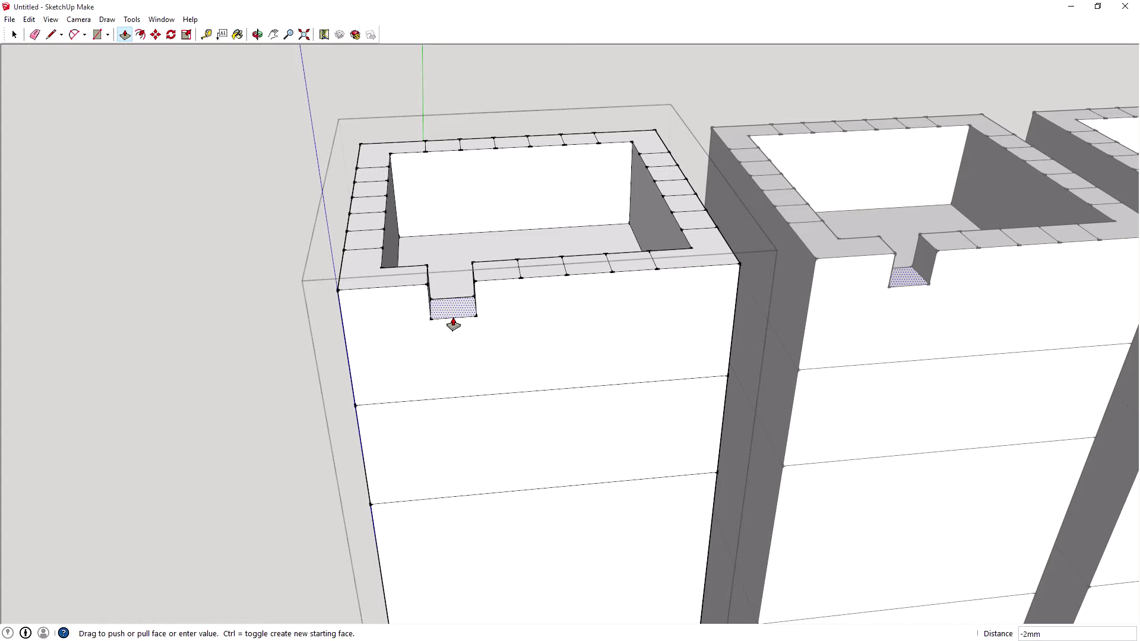
pyautogui.click(454, 321)
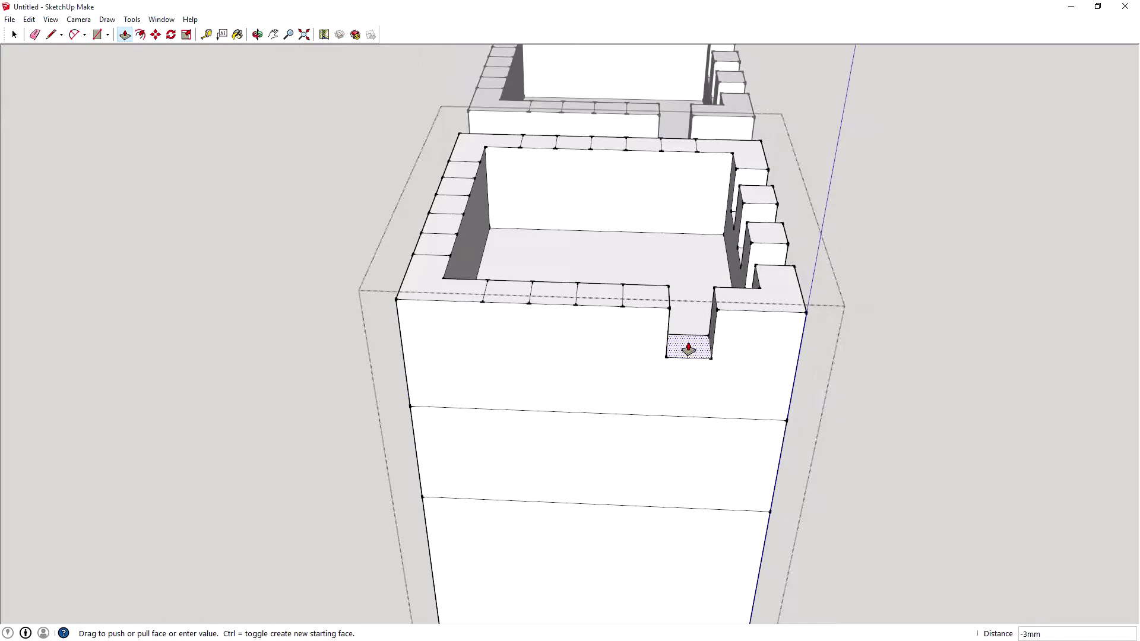
# Push three alternating segments down 3 mm on the rim's left side, facing away from the other turrets
pyautogui.click(687, 349)
pyautogui.click(613, 303)
pyautogui.click(611, 352)
pyautogui.click(505, 304)
pyautogui.click(498, 323)
# Push the alternating segments down 3 mm on the rim's two remaining sides, at the back and facing the neighbouring turret
pyautogui.moveTo(461, 295); pyautogui.dragTo(1043, 245, button='middle')
pyautogui.click(682, 289)
pyautogui.click(659, 333)
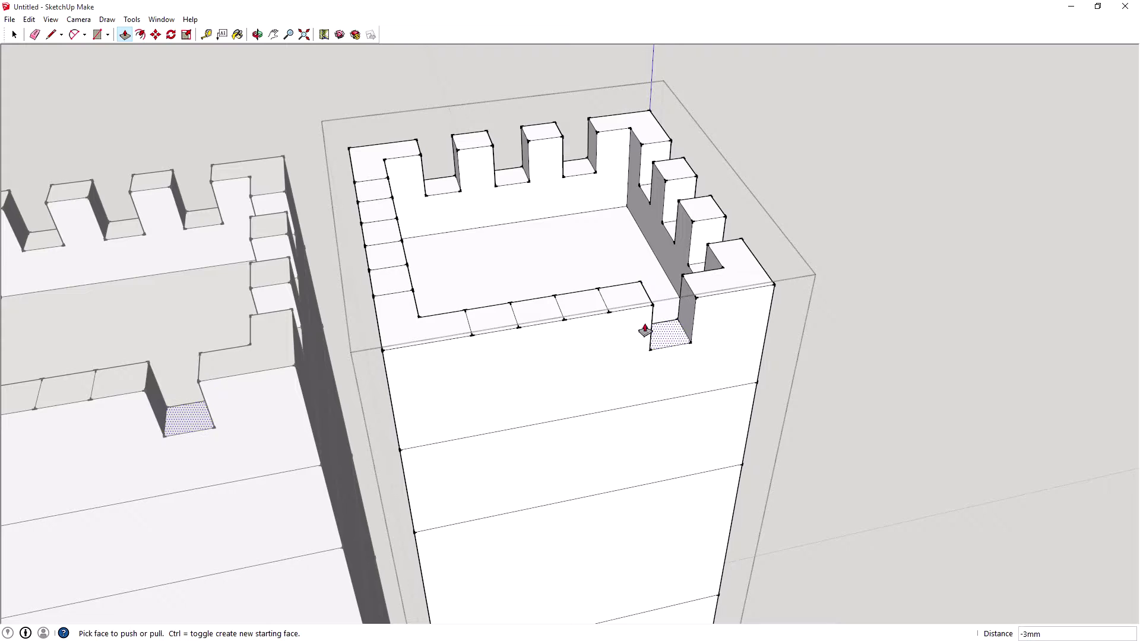
pyautogui.moveTo(583, 302); pyautogui.dragTo(590, 401, button='middle')
pyautogui.doubleClick(601, 402)
pyautogui.moveTo(675, 344)
pyautogui.mouseDown()
pyautogui.moveTo(674, 380)
pyautogui.moveTo(676, 350)
pyautogui.mouseUp()
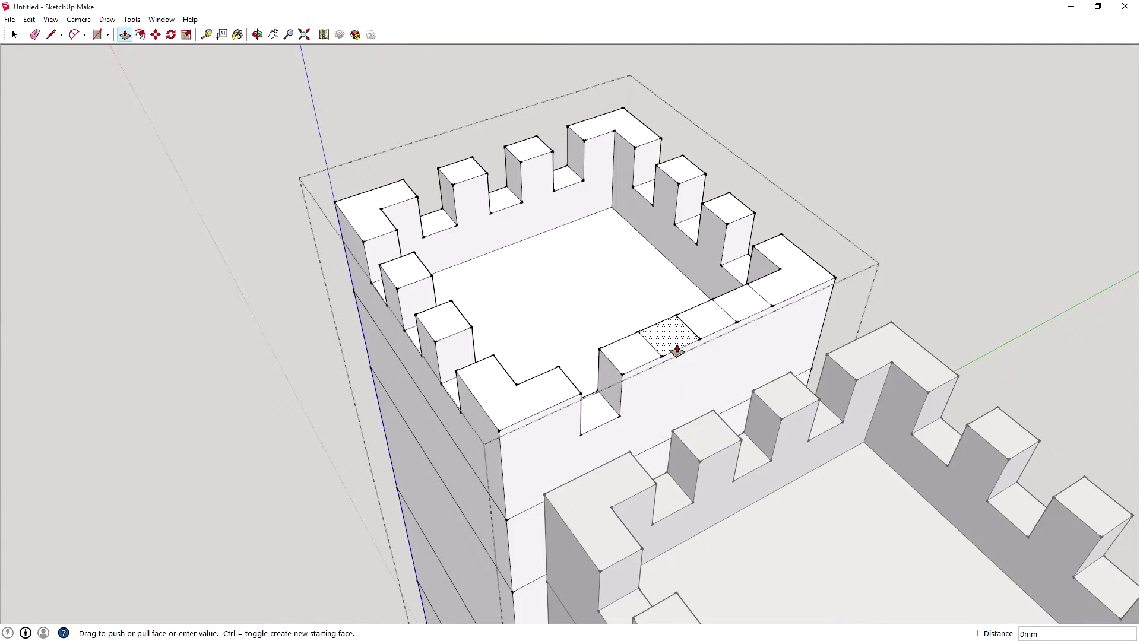
pyautogui.moveTo(758, 305); pyautogui.dragTo(746, 336)
# Push the section directly below the two top bands inward by 1 mm on all four sides of the turret
pyautogui.moveTo(361, 277); pyautogui.dragTo(645, 96, button='middle')
pyautogui.scroll(-5, 659, 158)
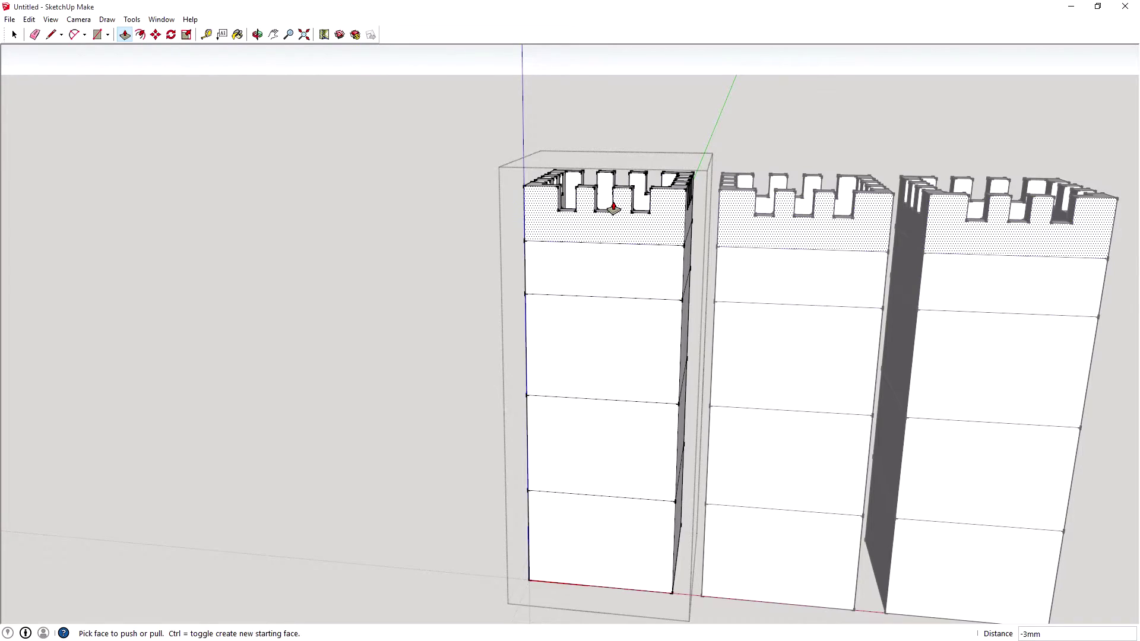
pyautogui.scroll(3, 610, 208)
pyautogui.moveTo(384, 289); pyautogui.dragTo(707, 287, button='middle')
pyautogui.click(662, 399)
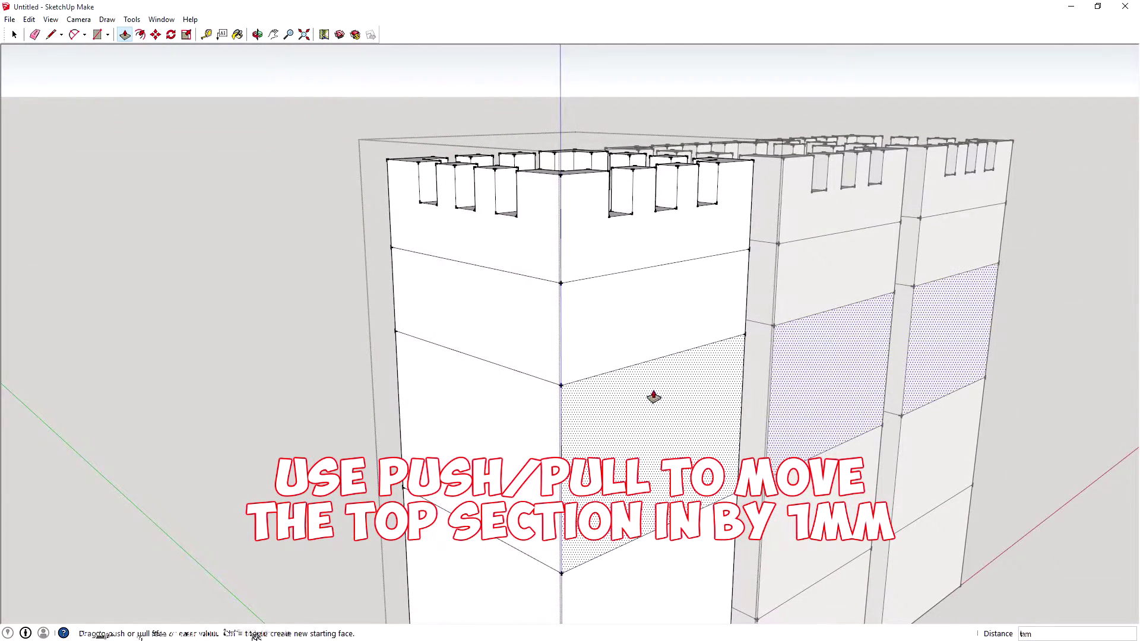
pyautogui.click(520, 421)
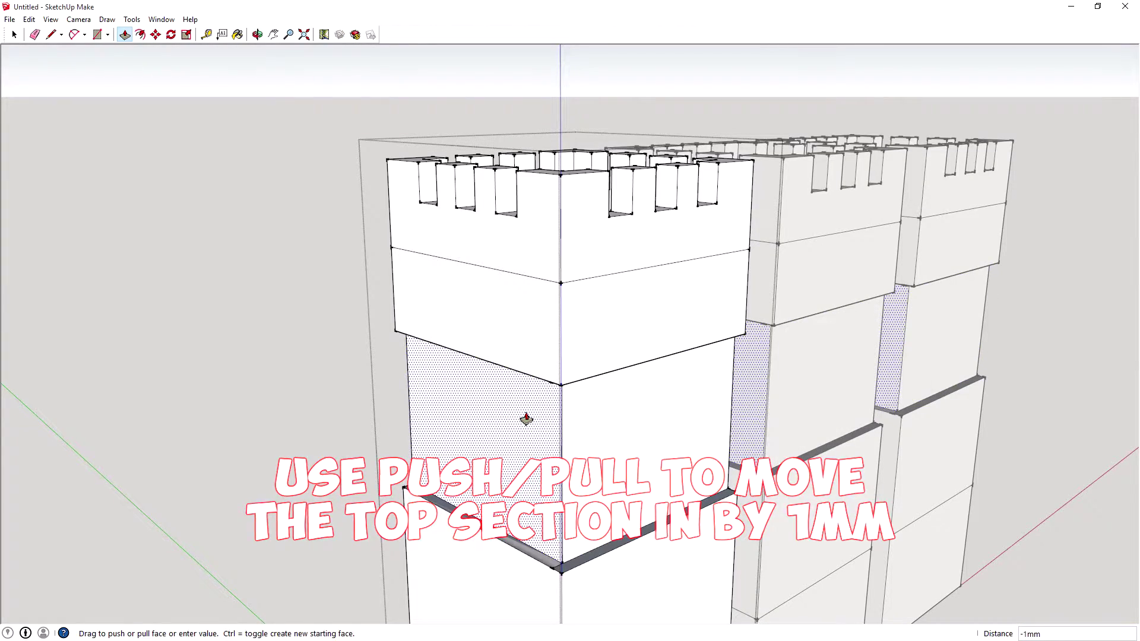
pyautogui.moveTo(312, 382); pyautogui.dragTo(1003, 375, button='middle')
pyautogui.click(690, 386)
pyautogui.click(693, 382)
pyautogui.moveTo(344, 330); pyautogui.dragTo(744, 338, button='middle')
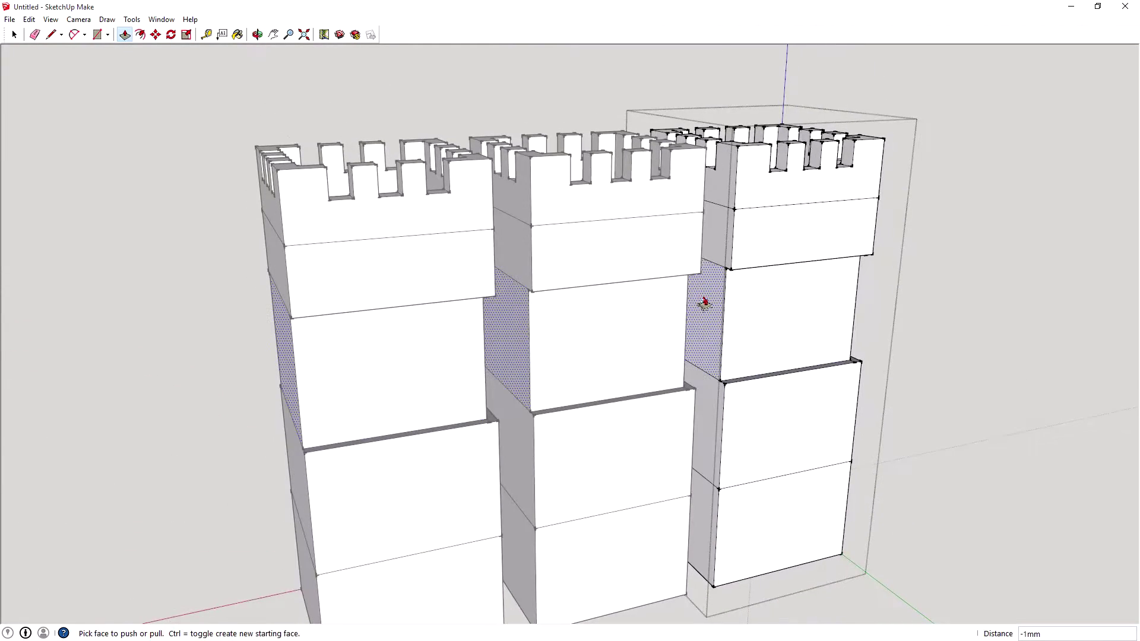
pyautogui.click(707, 303)
pyautogui.click(711, 304)
# Move the overhanging top block's lower points at both corners of the turret's outer left side onto the inset section's corners
pyautogui.moveTo(939, 325); pyautogui.dragTo(54, 124, button='middle')
pyautogui.click(14, 35)
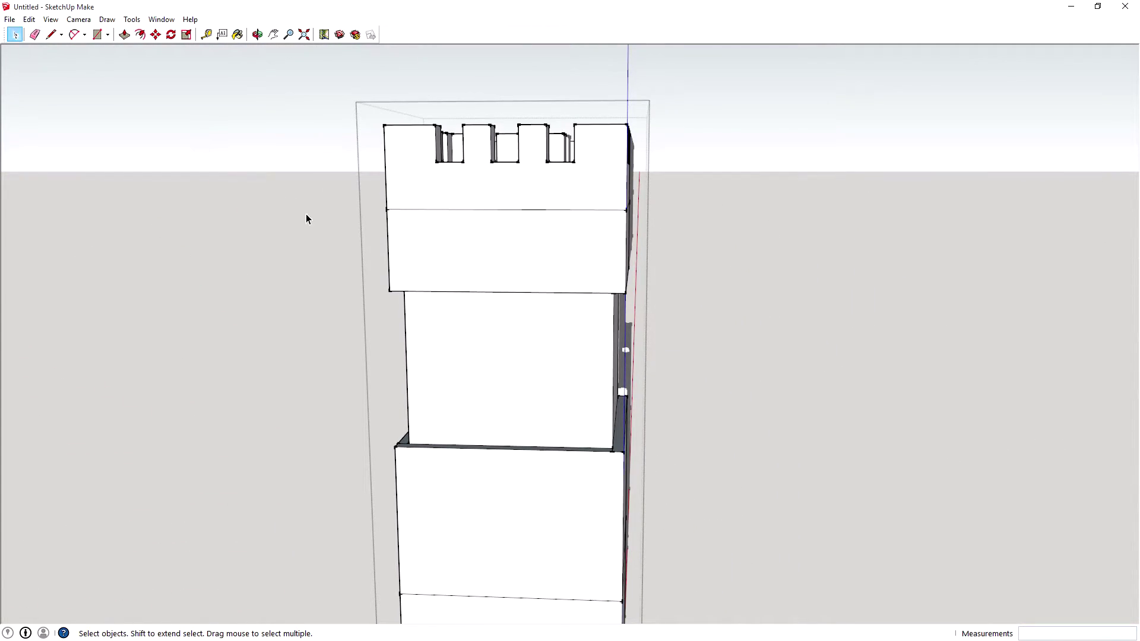
pyautogui.click(390, 291)
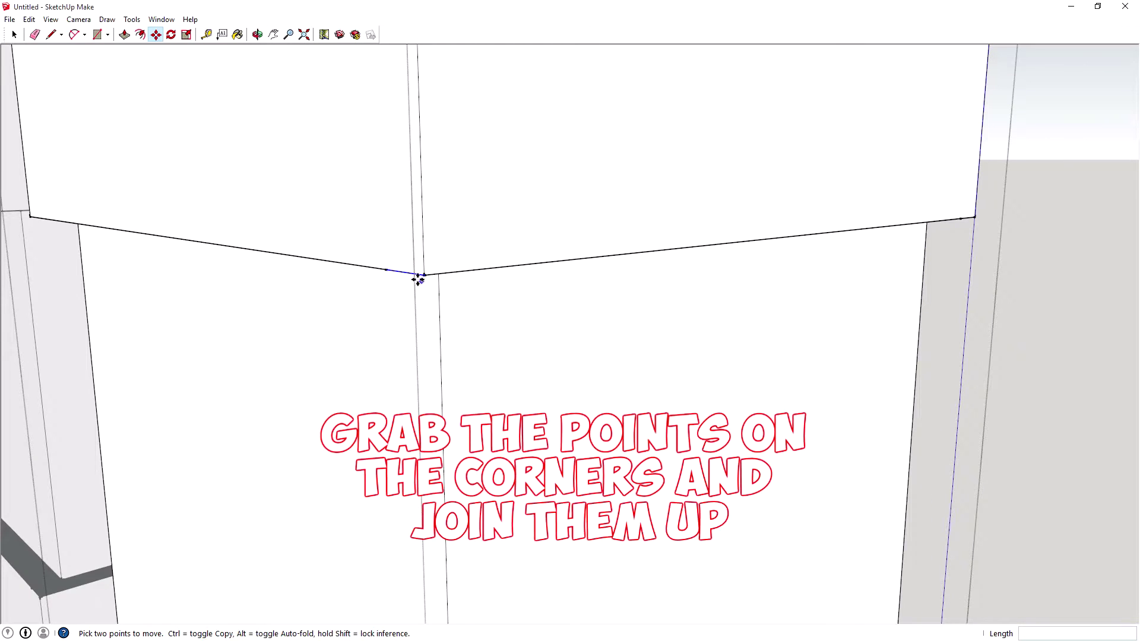
pyautogui.moveTo(417, 275); pyautogui.dragTo(431, 96, button='middle')
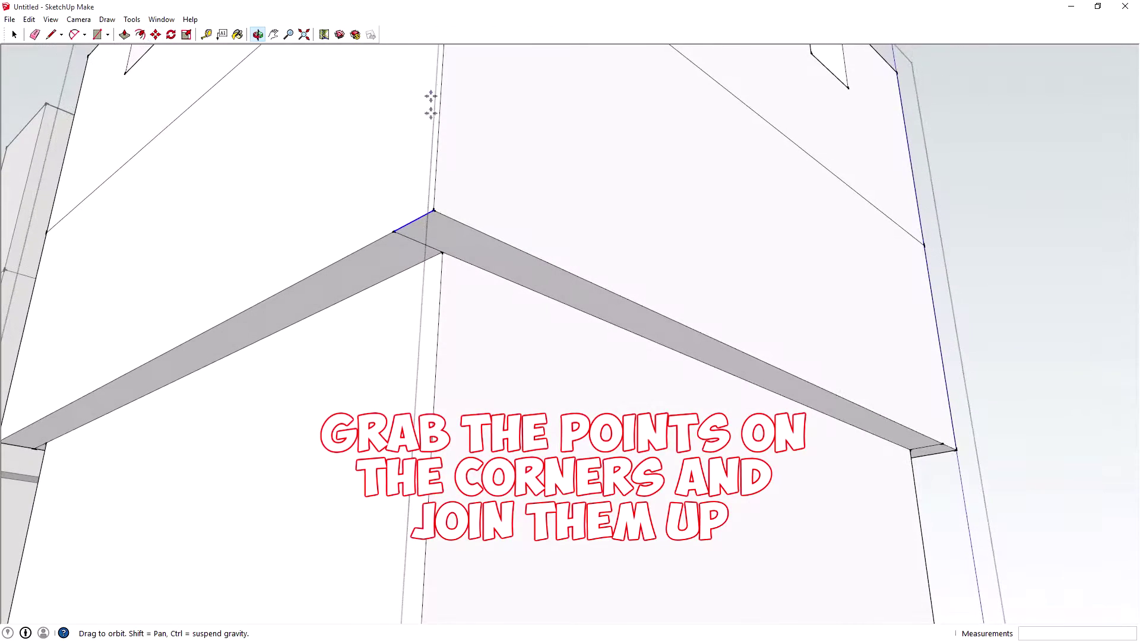
pyautogui.click(434, 211)
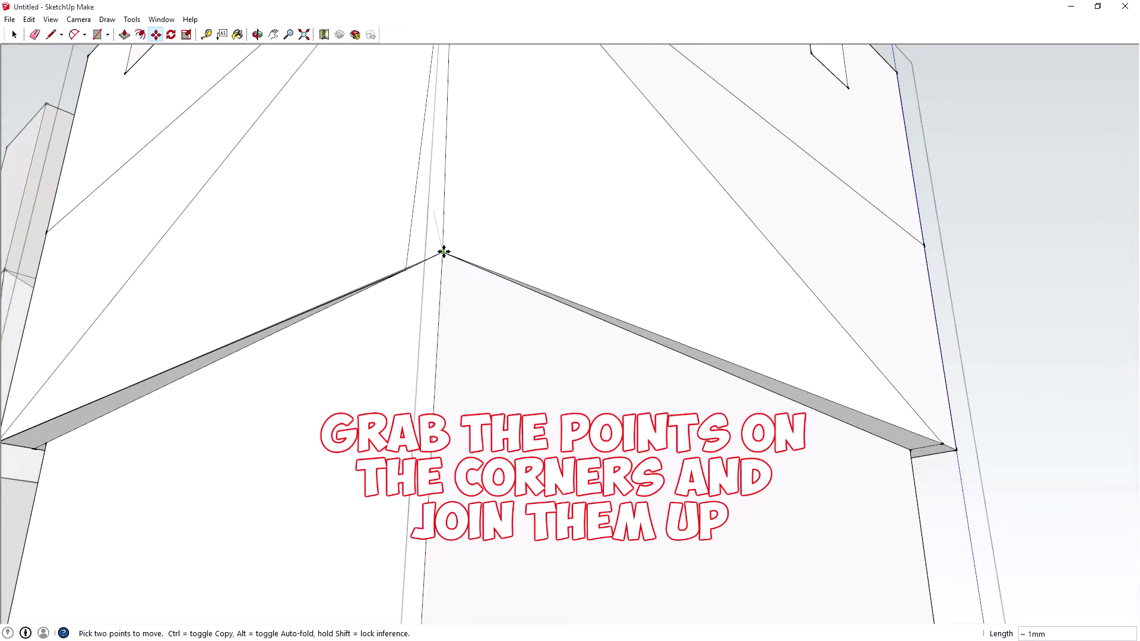
pyautogui.click(443, 254)
pyautogui.moveTo(843, 433); pyautogui.dragTo(486, 351, button='middle')
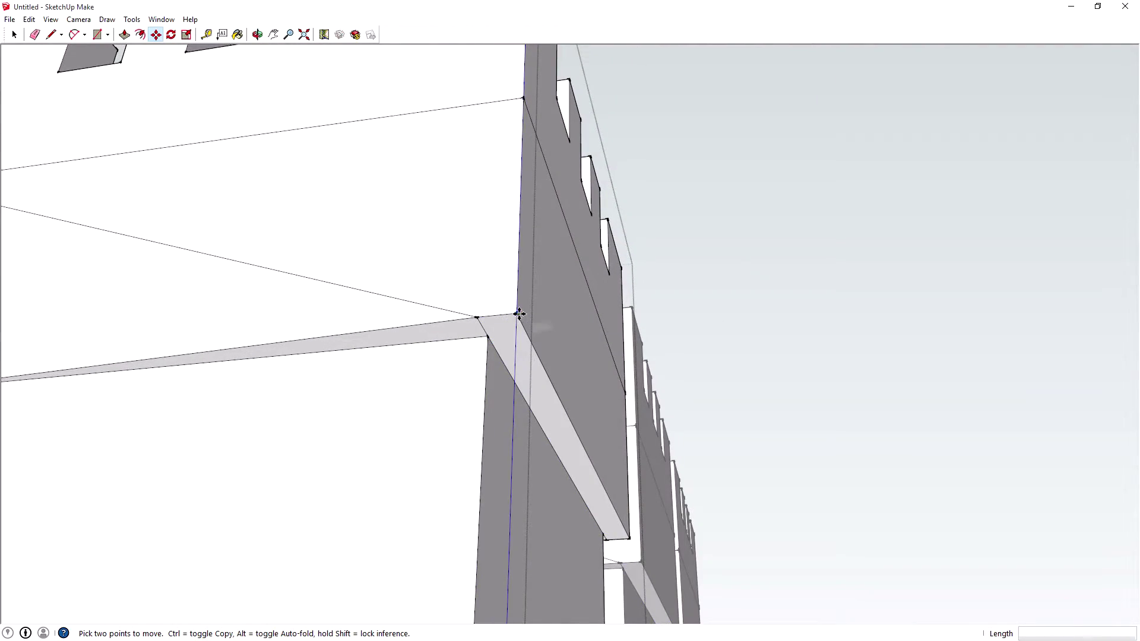
pyautogui.click(519, 314)
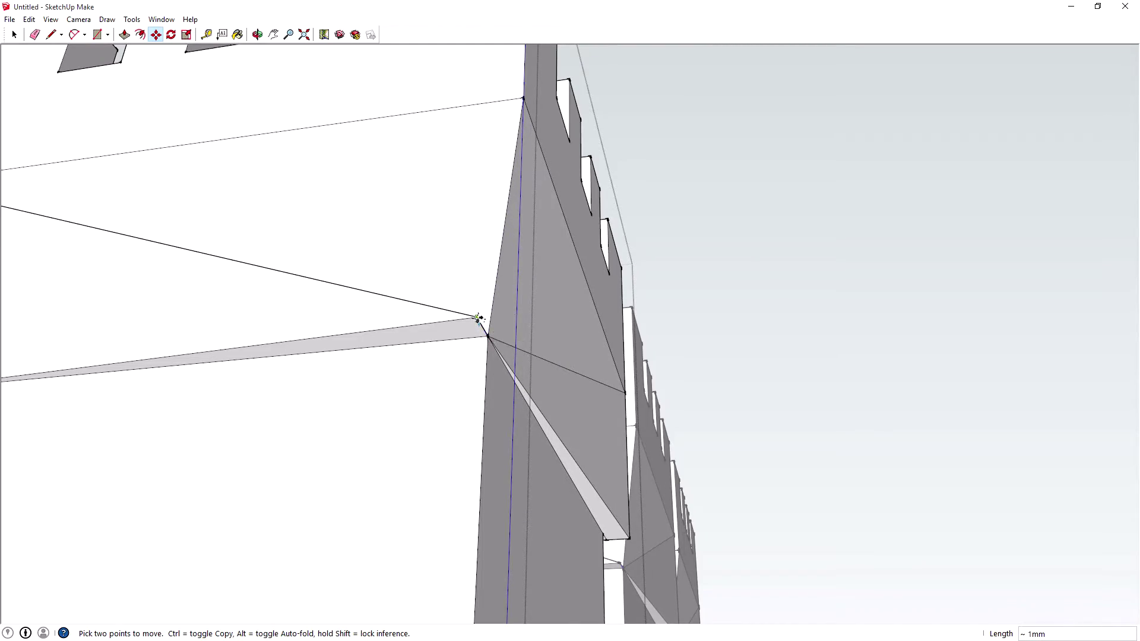
# Move the overhanging top block's remaining lower corner points onto the inset section's corners
pyautogui.moveTo(507, 331)
pyautogui.mouseDown(button='middle')
pyautogui.moveTo(496, 369)
pyautogui.moveTo(348, 336)
pyautogui.moveTo(155, 320)
pyautogui.moveTo(69, 250)
pyautogui.moveTo(333, 481)
pyautogui.mouseUp(button='middle')
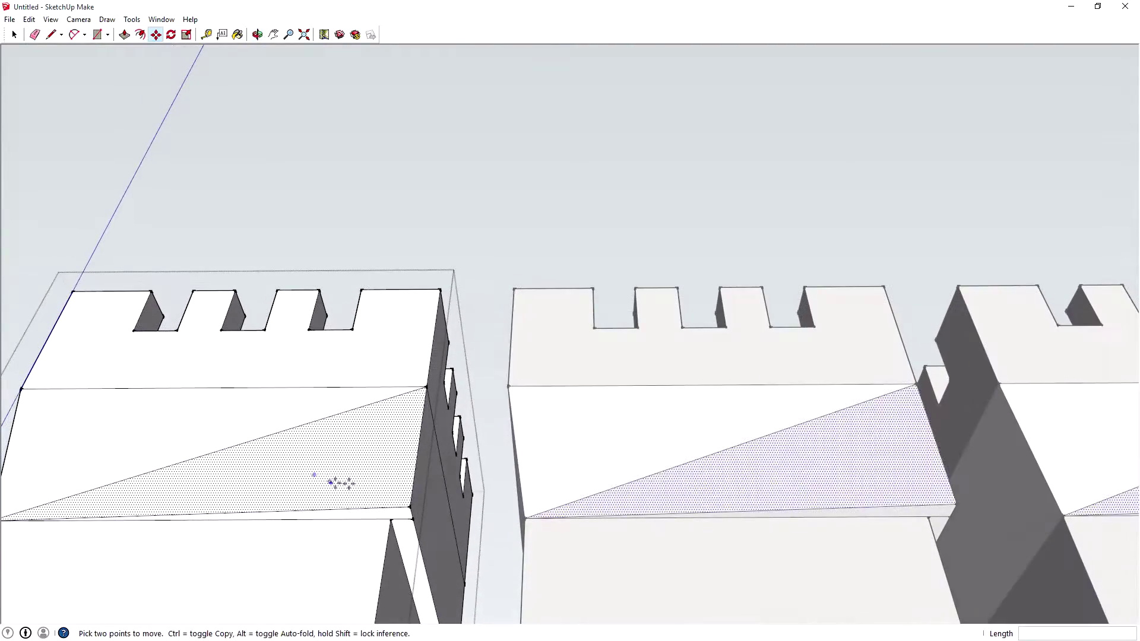
pyautogui.moveTo(396, 515)
pyautogui.mouseDown(button='middle')
pyautogui.moveTo(415, 447)
pyautogui.moveTo(514, 524)
pyautogui.moveTo(528, 402)
pyautogui.moveTo(453, 502)
pyautogui.mouseUp(button='middle')
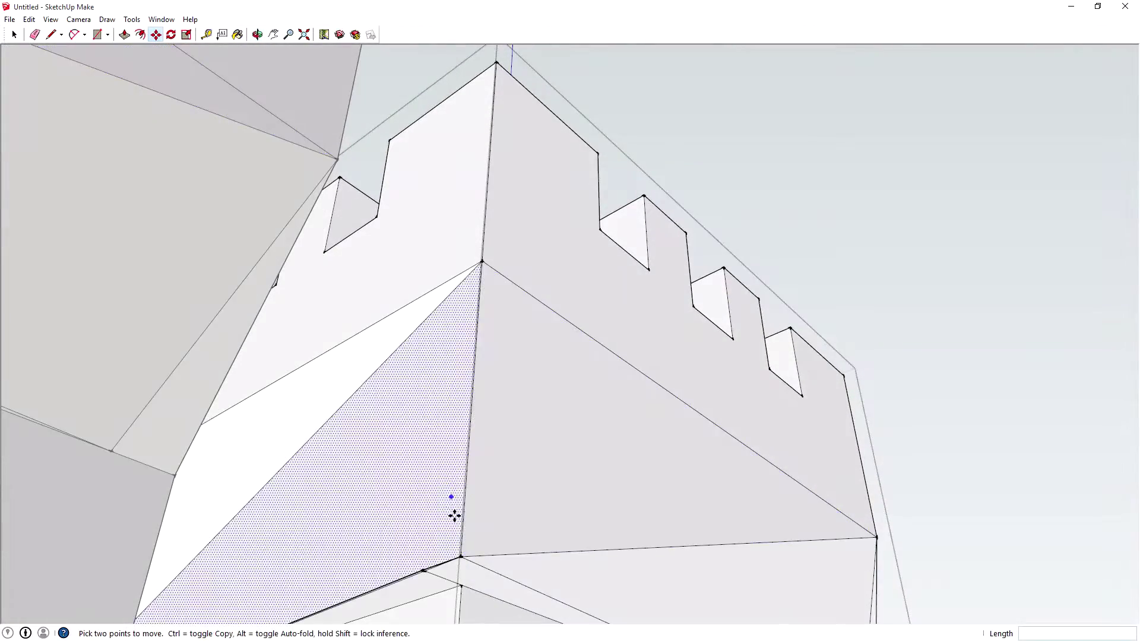
pyautogui.click(463, 581)
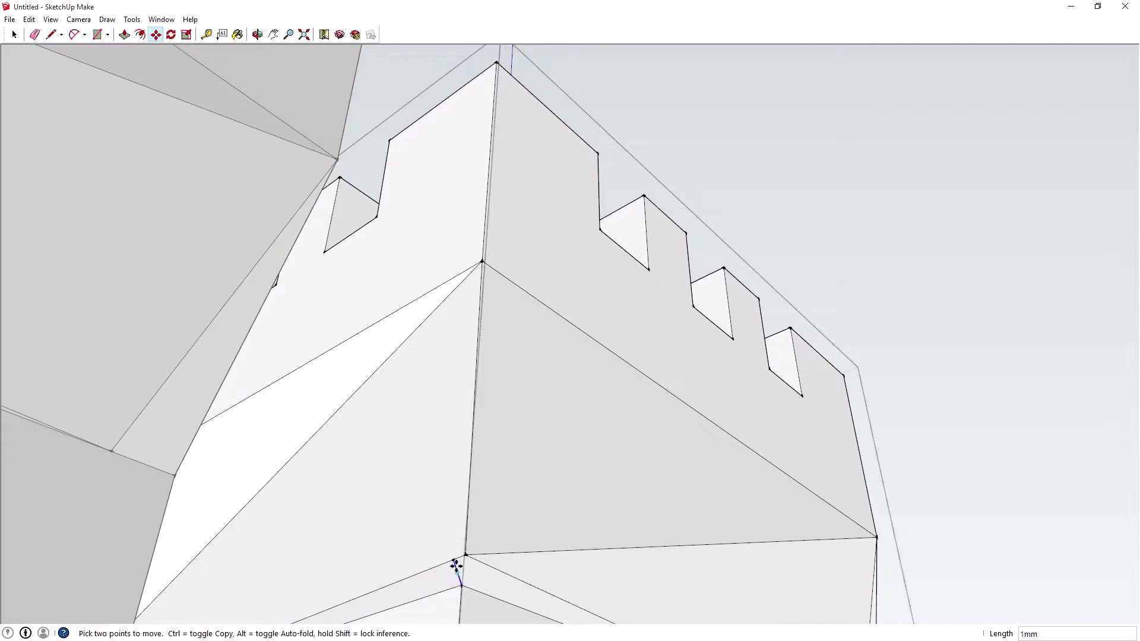
pyautogui.press('Escape')
pyautogui.scroll(4, 517, 590)
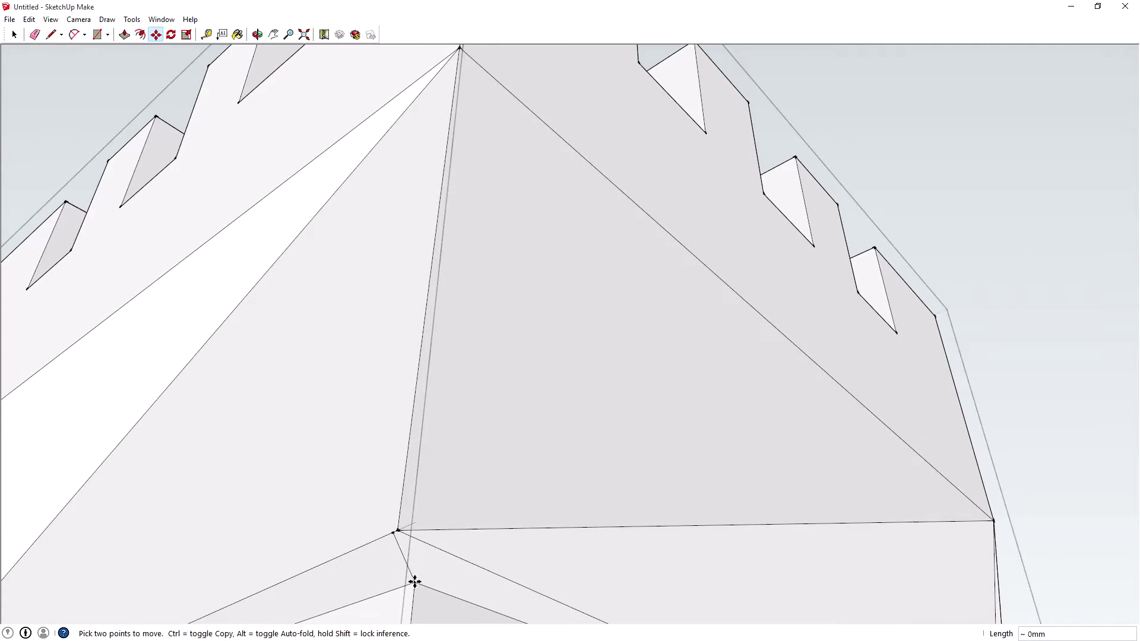
pyautogui.click(394, 533)
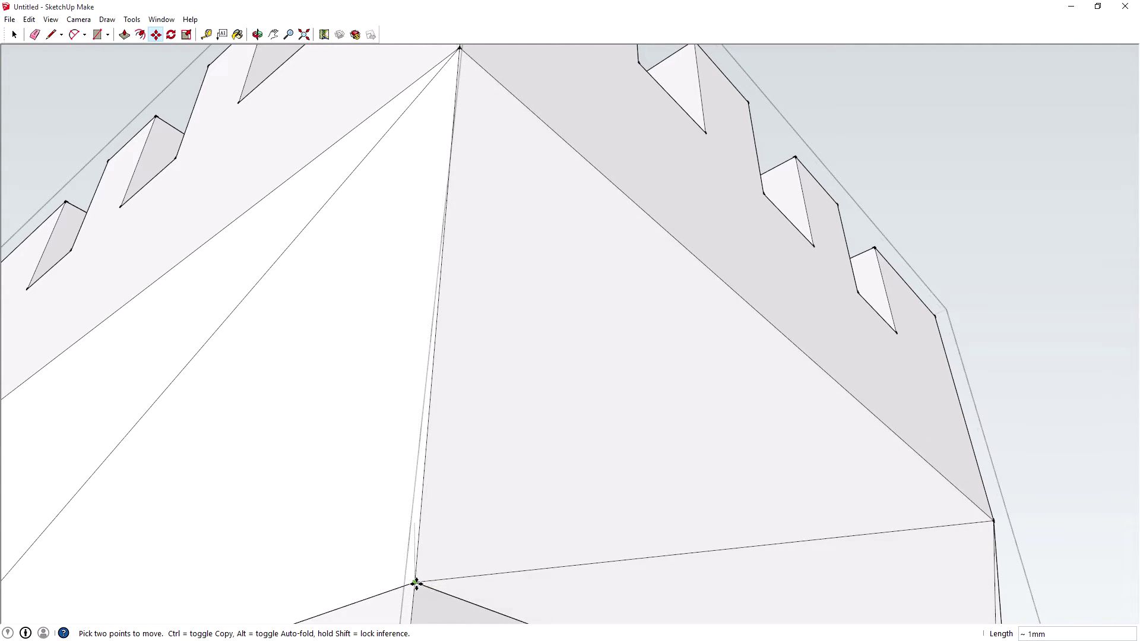
pyautogui.click(415, 584)
# Erase the diagonal lines across the faces of the tapered overhang around the turret
pyautogui.moveTo(656, 596); pyautogui.dragTo(214, 570, button='middle')
pyautogui.click(35, 34)
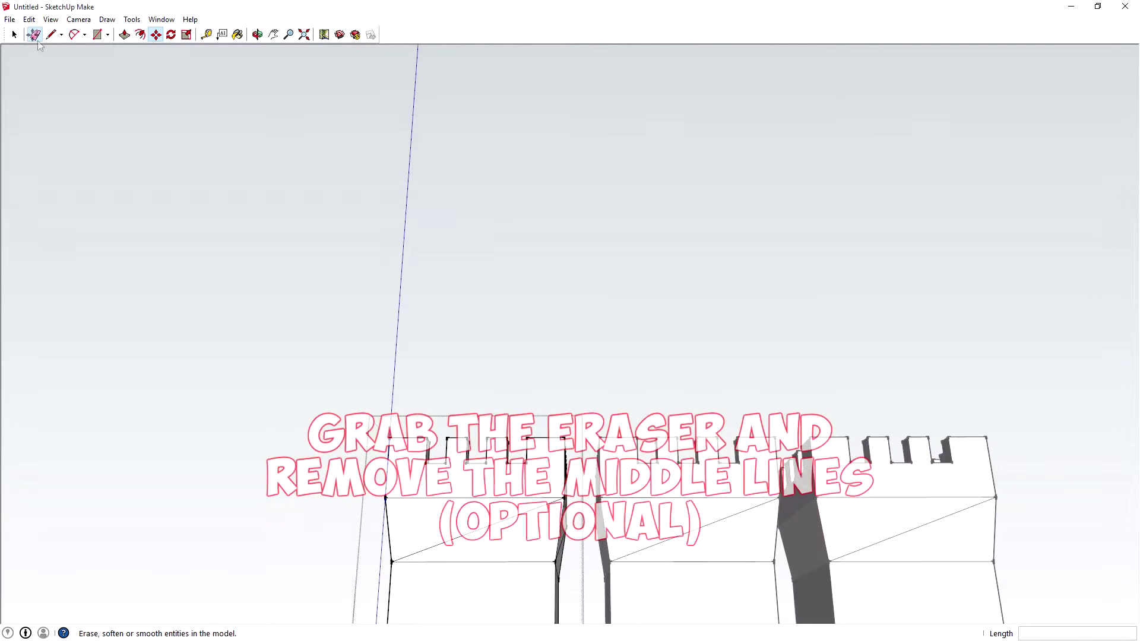
pyautogui.moveTo(452, 523)
pyautogui.mouseDown(button='middle')
pyautogui.moveTo(763, 546)
pyautogui.moveTo(427, 520)
pyautogui.moveTo(758, 520)
pyautogui.moveTo(794, 550)
pyautogui.moveTo(663, 525)
pyautogui.moveTo(529, 540)
pyautogui.moveTo(781, 509)
pyautogui.moveTo(270, 457)
pyautogui.moveTo(351, 482)
pyautogui.moveTo(445, 483)
pyautogui.moveTo(440, 476)
pyautogui.moveTo(822, 590)
pyautogui.moveTo(570, 539)
pyautogui.moveTo(649, 407)
pyautogui.moveTo(479, 428)
pyautogui.moveTo(616, 475)
pyautogui.moveTo(587, 503)
pyautogui.moveTo(371, 470)
pyautogui.moveTo(453, 593)
pyautogui.moveTo(439, 569)
pyautogui.mouseUp(button='middle')
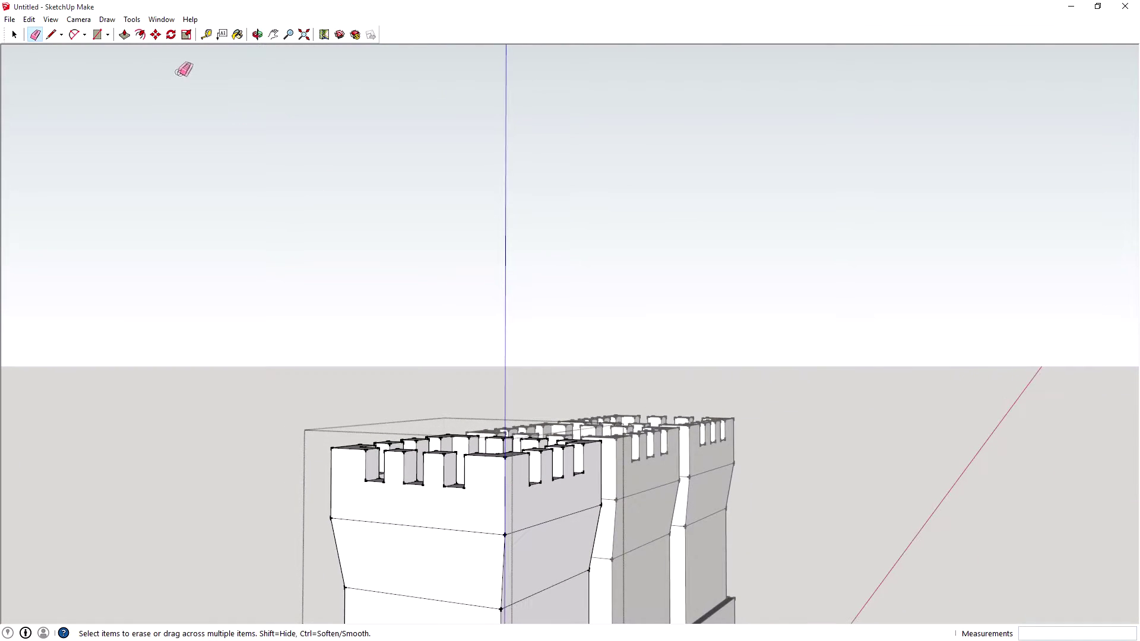
pyautogui.moveTo(492, 394)
pyautogui.mouseDown(button='middle')
pyautogui.moveTo(504, 372)
pyautogui.moveTo(498, 504)
pyautogui.moveTo(478, 529)
pyautogui.moveTo(609, 192)
pyautogui.moveTo(573, 175)
pyautogui.mouseUp(button='middle')
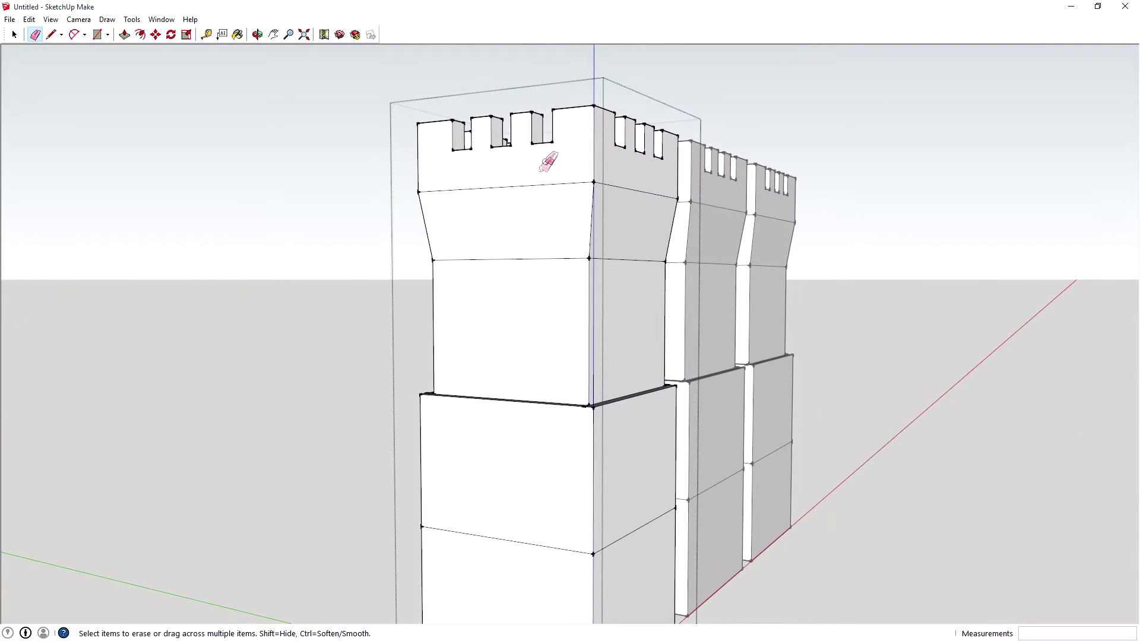
pyautogui.moveTo(593, 393)
pyautogui.mouseDown(button='middle')
pyautogui.moveTo(681, 466)
pyautogui.moveTo(700, 463)
pyautogui.moveTo(593, 490)
pyautogui.moveTo(409, 447)
pyautogui.mouseUp(button='middle')
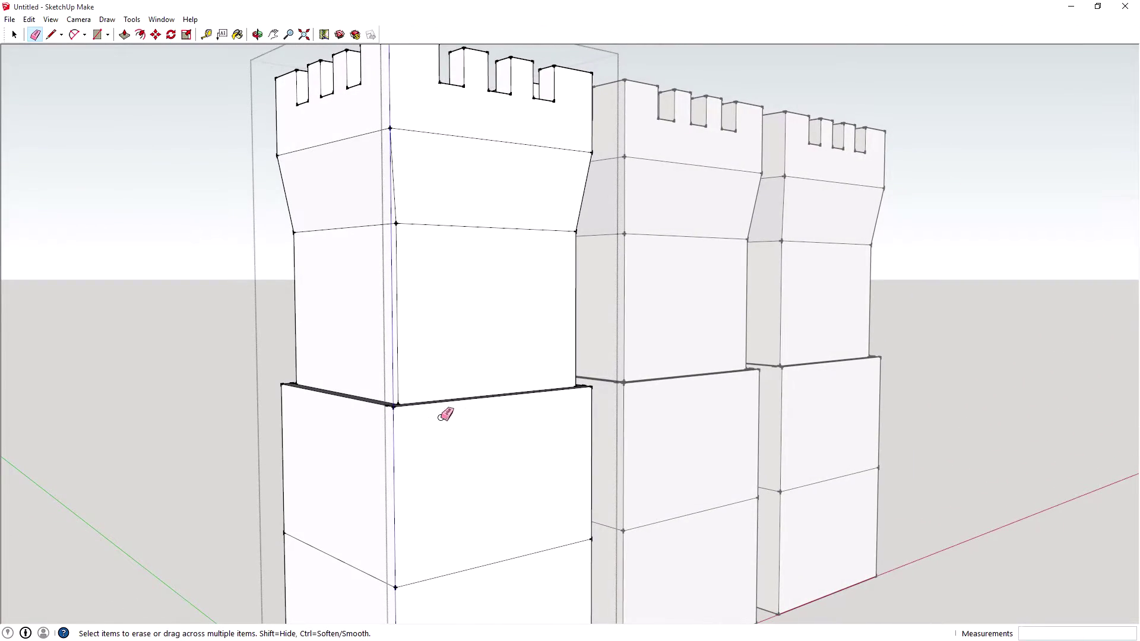
# Erase the short lines at the corners of the ledge below the inset section
pyautogui.scroll(2, 489, 475)
pyautogui.moveTo(491, 493)
pyautogui.mouseDown(button='middle')
pyautogui.moveTo(486, 451)
pyautogui.moveTo(531, 326)
pyautogui.moveTo(524, 452)
pyautogui.moveTo(392, 539)
pyautogui.moveTo(420, 590)
pyautogui.moveTo(432, 578)
pyautogui.mouseUp(button='middle')
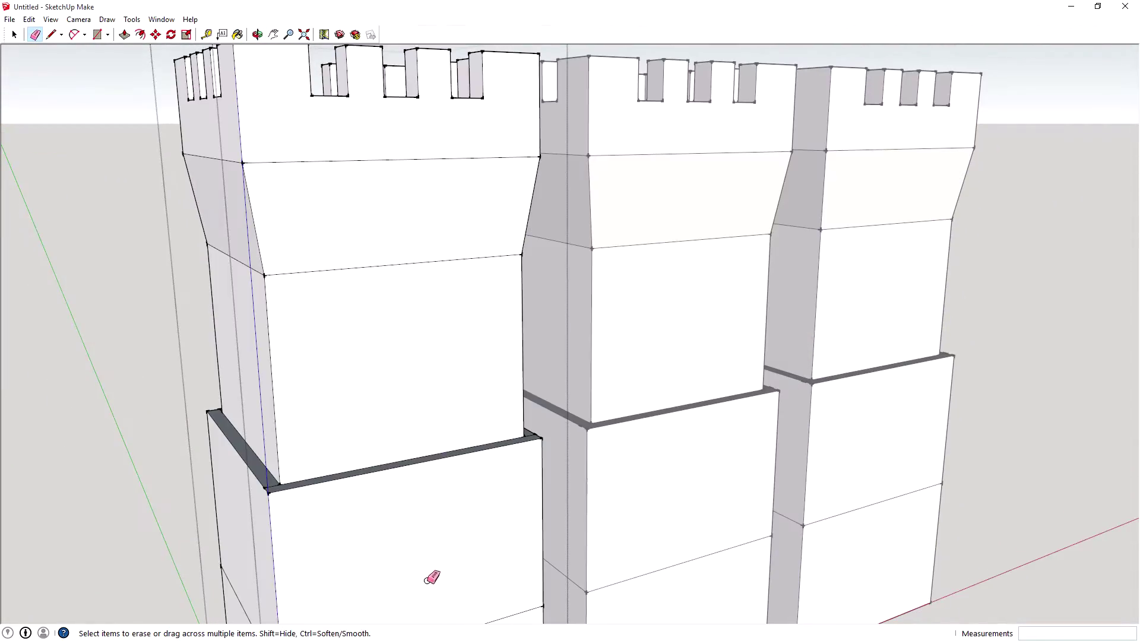
pyautogui.moveTo(396, 446)
pyautogui.mouseDown(button='middle')
pyautogui.moveTo(356, 460)
pyautogui.moveTo(491, 400)
pyautogui.moveTo(421, 368)
pyautogui.moveTo(314, 399)
pyautogui.moveTo(338, 401)
pyautogui.moveTo(381, 356)
pyautogui.moveTo(410, 434)
pyautogui.mouseUp(button='middle')
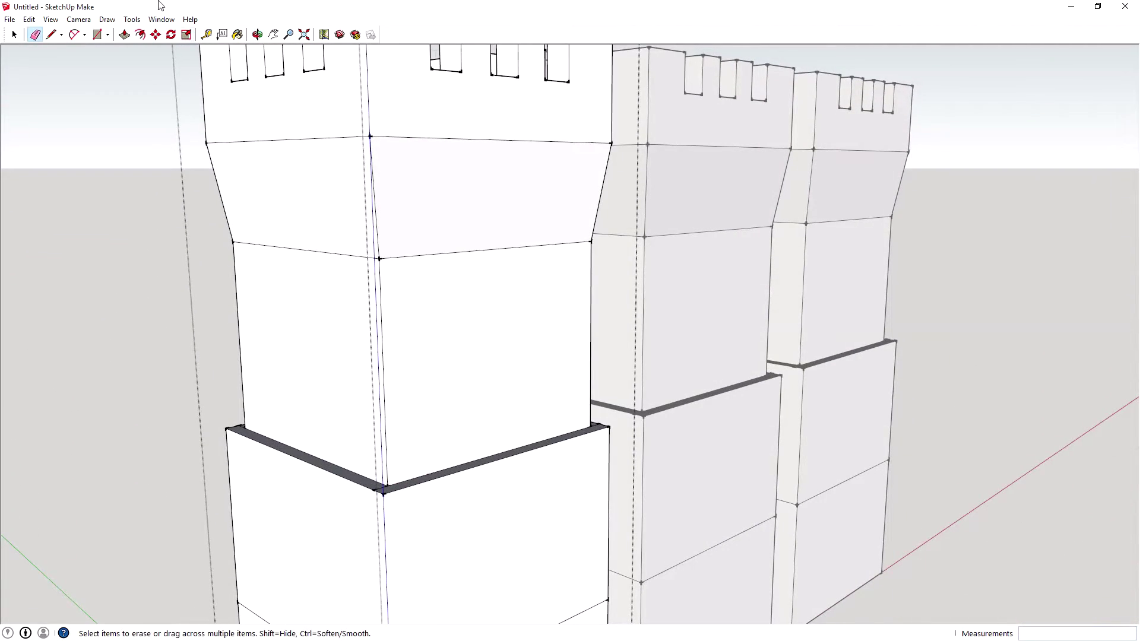
pyautogui.moveTo(181, 141); pyautogui.dragTo(240, 137, button='middle')
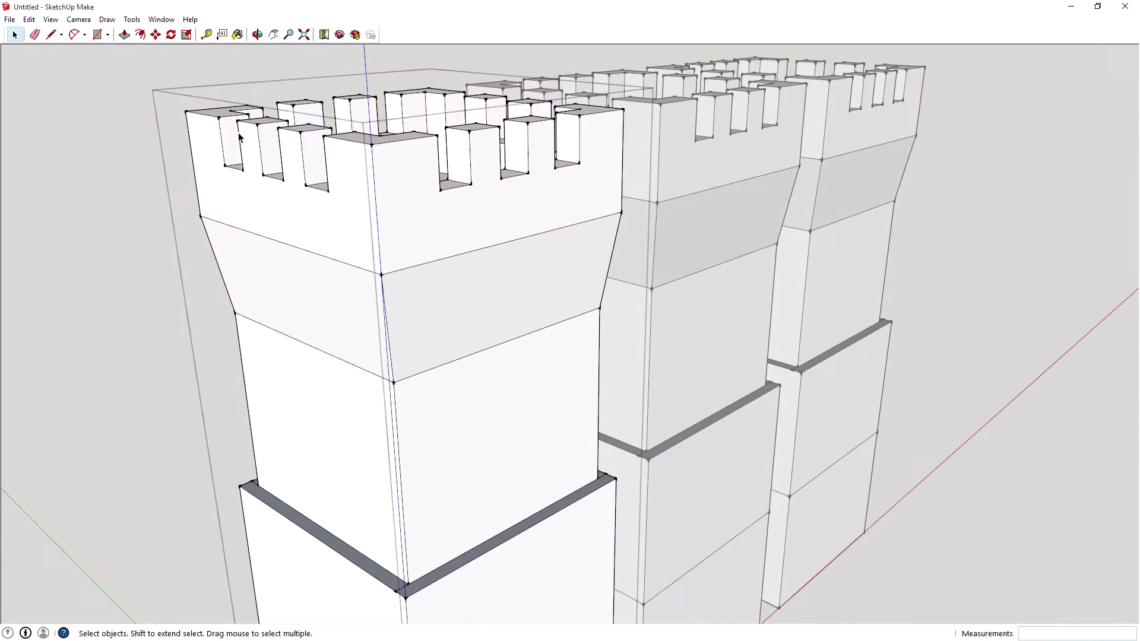
pyautogui.click(37, 36)
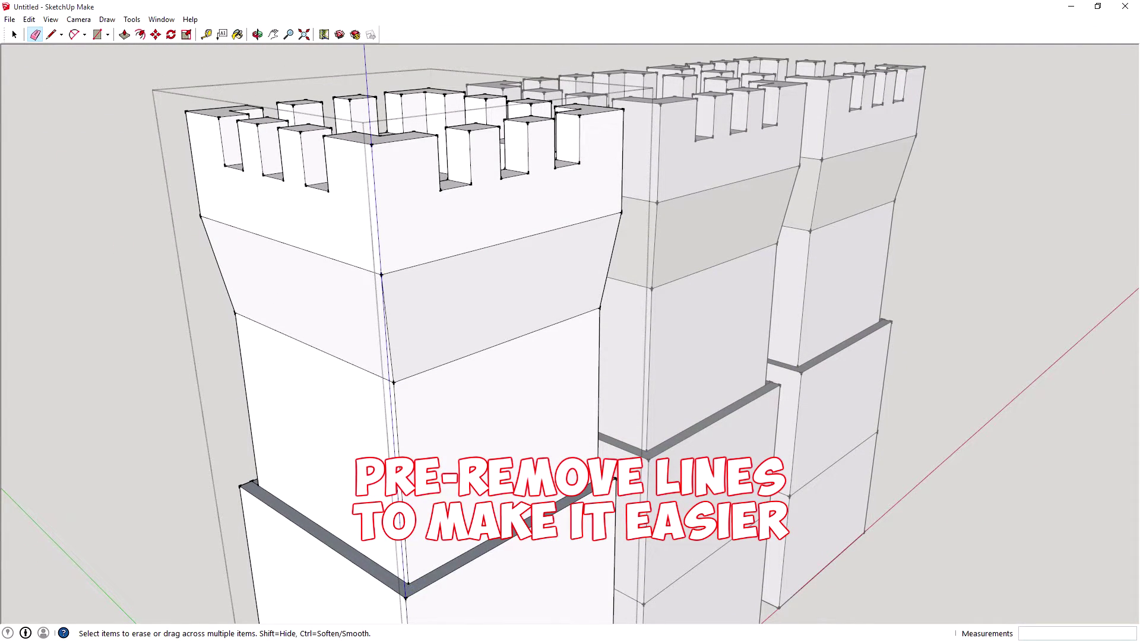
pyautogui.moveTo(615, 474)
pyautogui.mouseDown(button='middle')
pyautogui.moveTo(326, 473)
pyautogui.moveTo(768, 433)
pyautogui.moveTo(729, 540)
pyautogui.moveTo(855, 496)
pyautogui.mouseUp(button='middle')
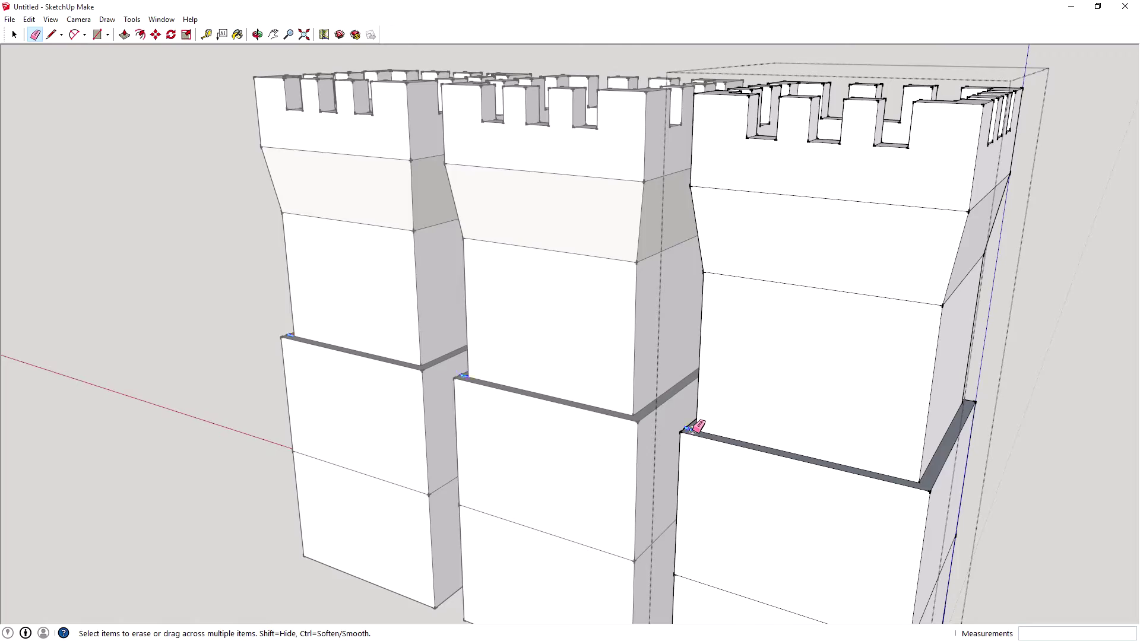
# Move the first corner of the ledge below the inset section inward onto the inset section's bottom corner
pyautogui.moveTo(706, 438)
pyautogui.mouseDown(button='middle')
pyautogui.moveTo(853, 471)
pyautogui.moveTo(796, 479)
pyautogui.moveTo(178, 451)
pyautogui.moveTo(116, 502)
pyautogui.moveTo(236, 361)
pyautogui.moveTo(238, 312)
pyautogui.mouseUp(button='middle')
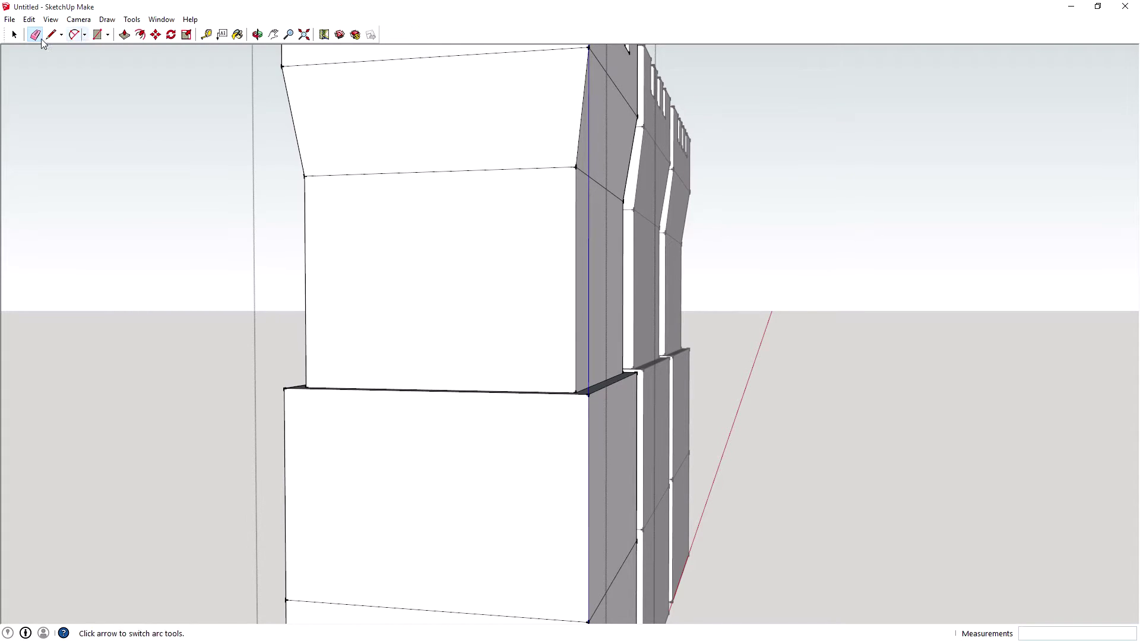
pyautogui.click(155, 34)
pyautogui.scroll(-3, 527, 415)
pyautogui.moveTo(528, 473); pyautogui.dragTo(470, 535, button='middle')
pyautogui.scroll(4, 483, 528)
pyautogui.scroll(2, 530, 452)
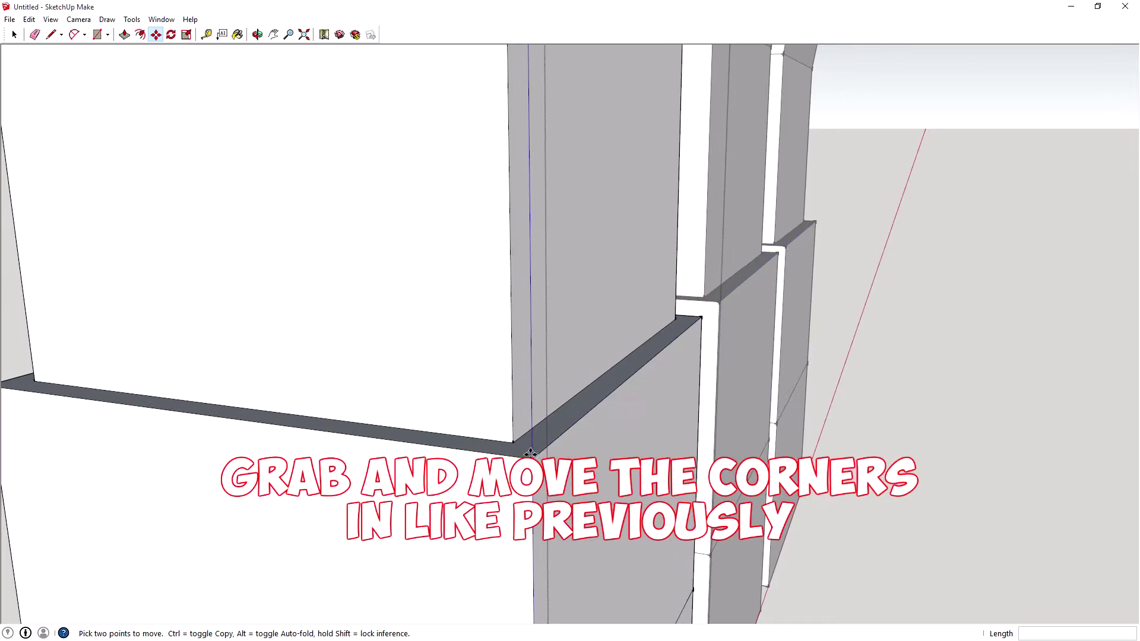
pyautogui.click(531, 457)
pyautogui.click(512, 442)
# Move the adjacent second ledge corner inward onto the inset section's matching bottom corner
pyautogui.moveTo(148, 357); pyautogui.dragTo(416, 373, button='middle')
pyautogui.moveTo(310, 435); pyautogui.dragTo(469, 410, button='middle')
pyautogui.keyDown('shift'); pyautogui.moveTo(469, 409); pyautogui.dragTo(631, 359, button='middle'); pyautogui.keyUp('shift')
pyautogui.click(410, 460)
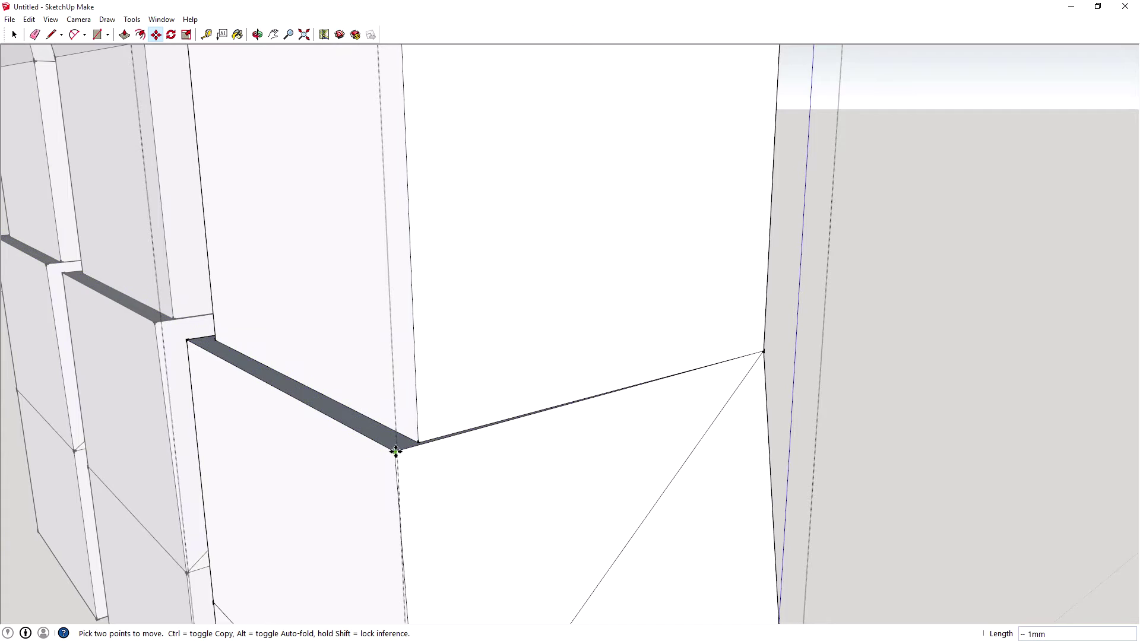
pyautogui.moveTo(414, 443)
pyautogui.mouseDown()
pyautogui.moveTo(450, 447)
pyautogui.moveTo(420, 452)
pyautogui.moveTo(445, 480)
pyautogui.moveTo(433, 432)
pyautogui.moveTo(416, 456)
pyautogui.mouseUp()
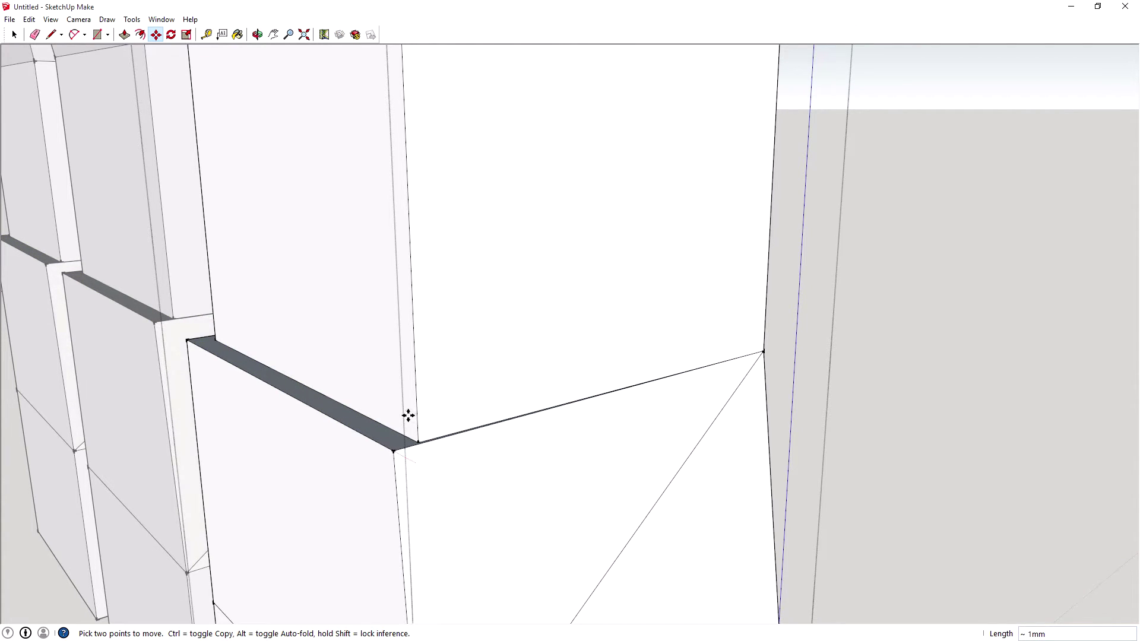
pyautogui.moveTo(409, 415); pyautogui.dragTo(409, 455)
pyautogui.scroll(5, 410, 454)
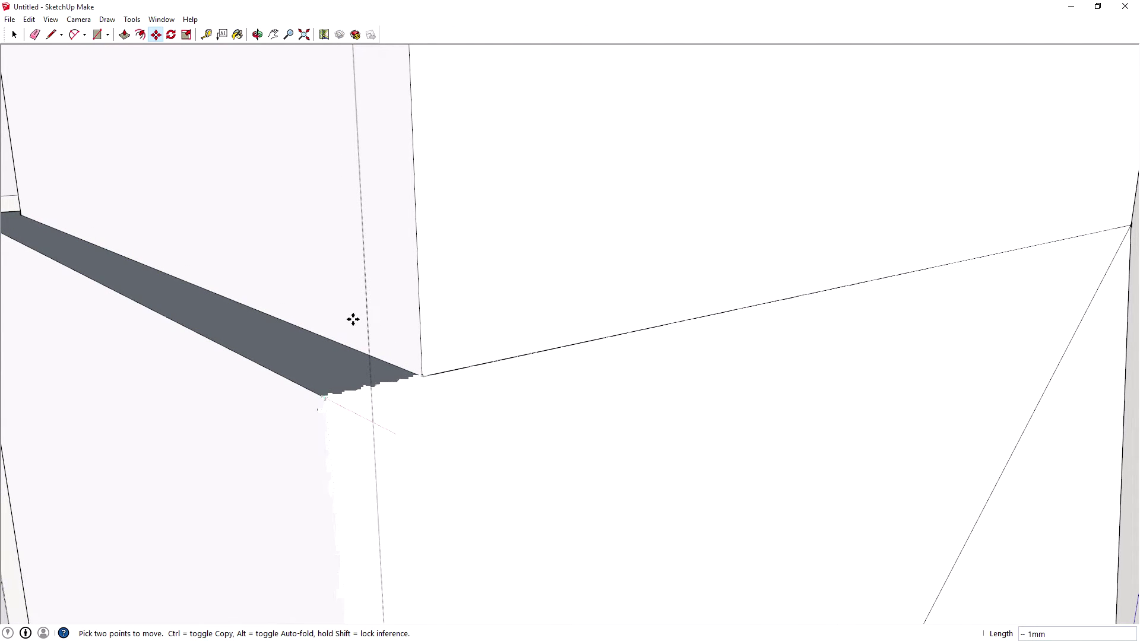
pyautogui.moveTo(173, 348); pyautogui.dragTo(544, 387, button='middle')
pyautogui.click(545, 388)
pyautogui.click(534, 369)
# Move the third ledge corner inward onto the inset section's matching bottom corner
pyautogui.scroll(-2, 244, 376)
pyautogui.moveTo(147, 412); pyautogui.dragTo(18, 391, button='middle')
pyautogui.moveTo(186, 352); pyautogui.dragTo(397, 433, button='middle')
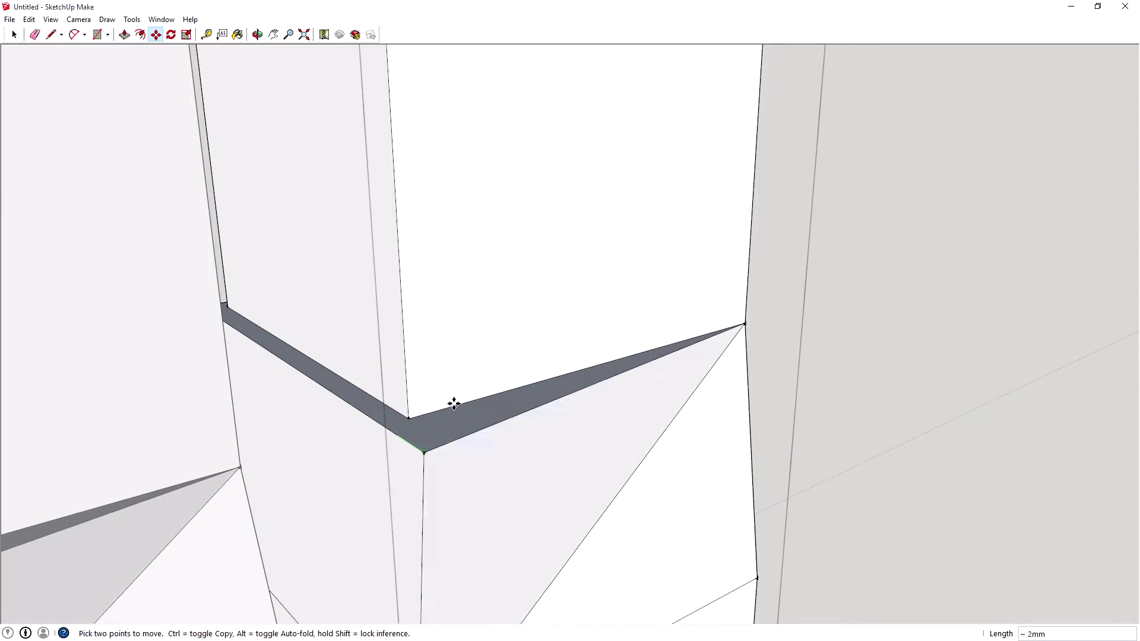
pyautogui.click(400, 394)
pyautogui.scroll(5, 397, 440)
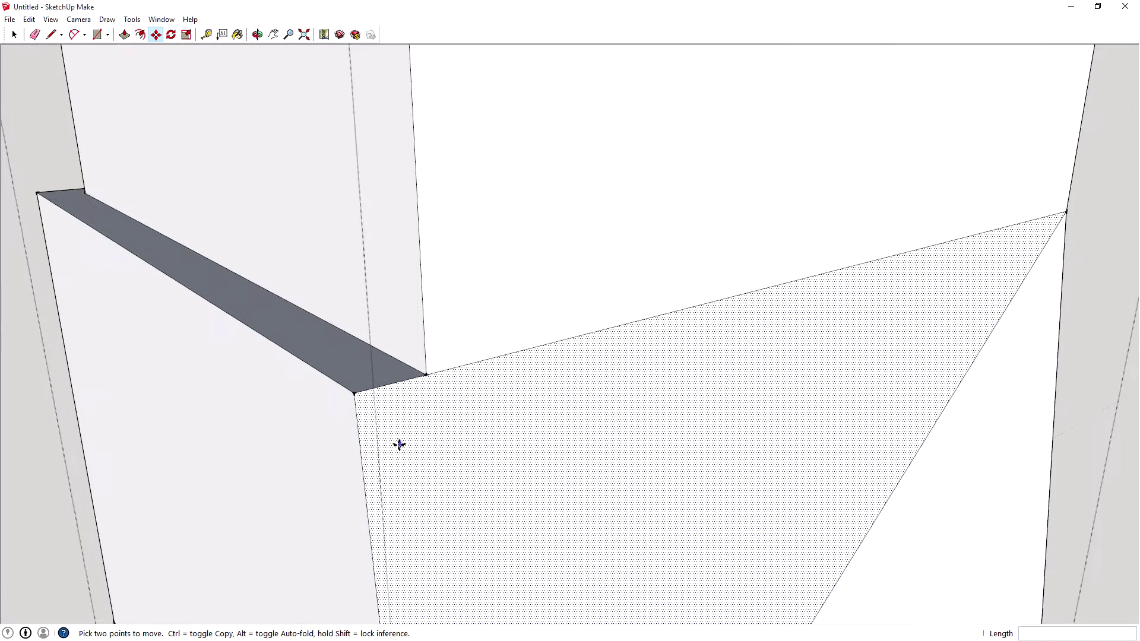
pyautogui.click(358, 395)
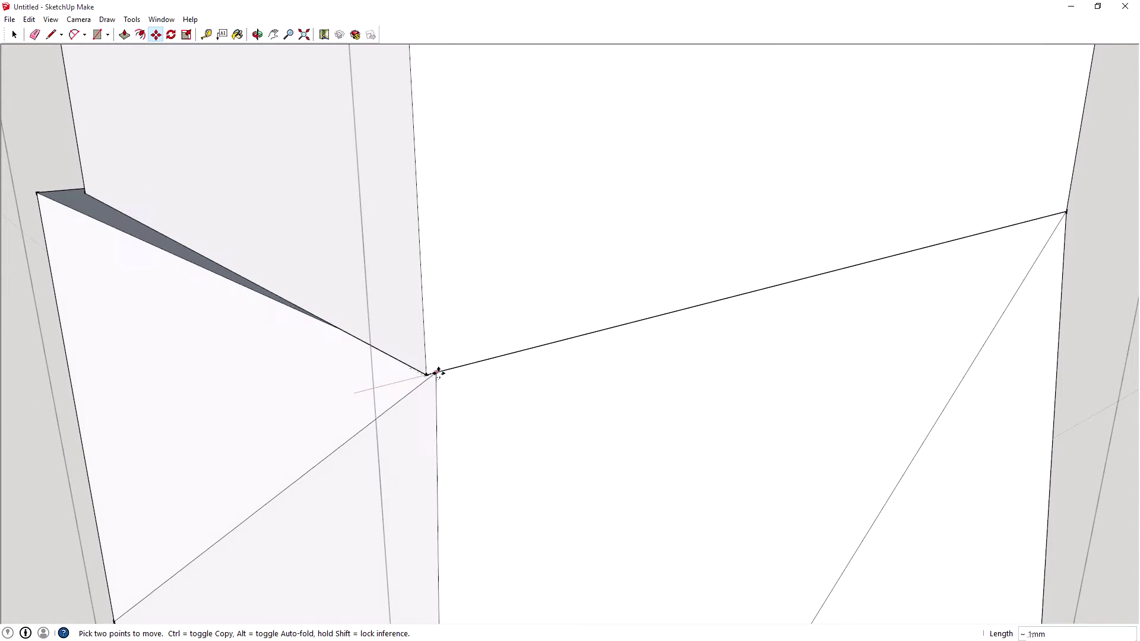
# Move the last ledge corner exactly onto the inset section's bottom corner to close the remaining ledge gap
pyautogui.moveTo(366, 395); pyautogui.dragTo(602, 400, button='middle')
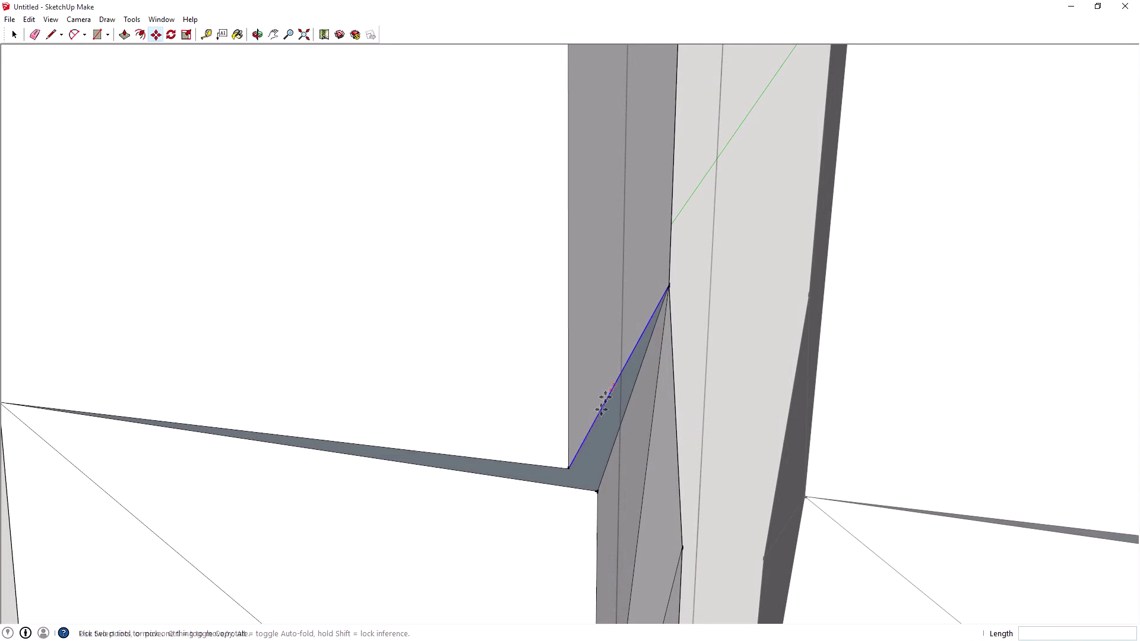
pyautogui.click(599, 489)
pyautogui.click(564, 487)
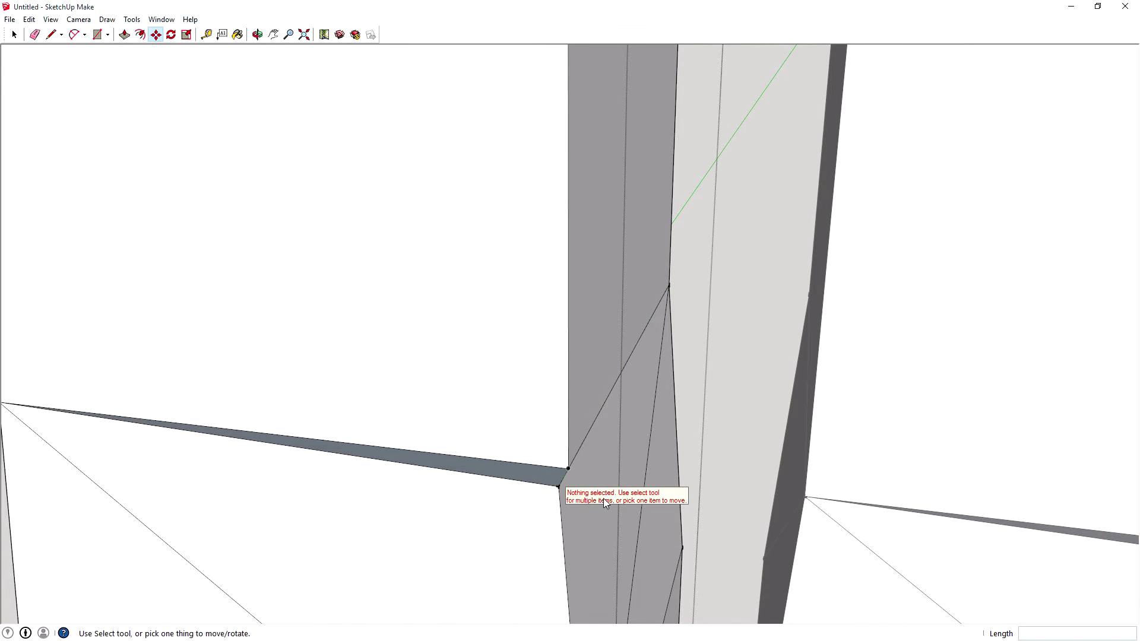
pyautogui.click(557, 486)
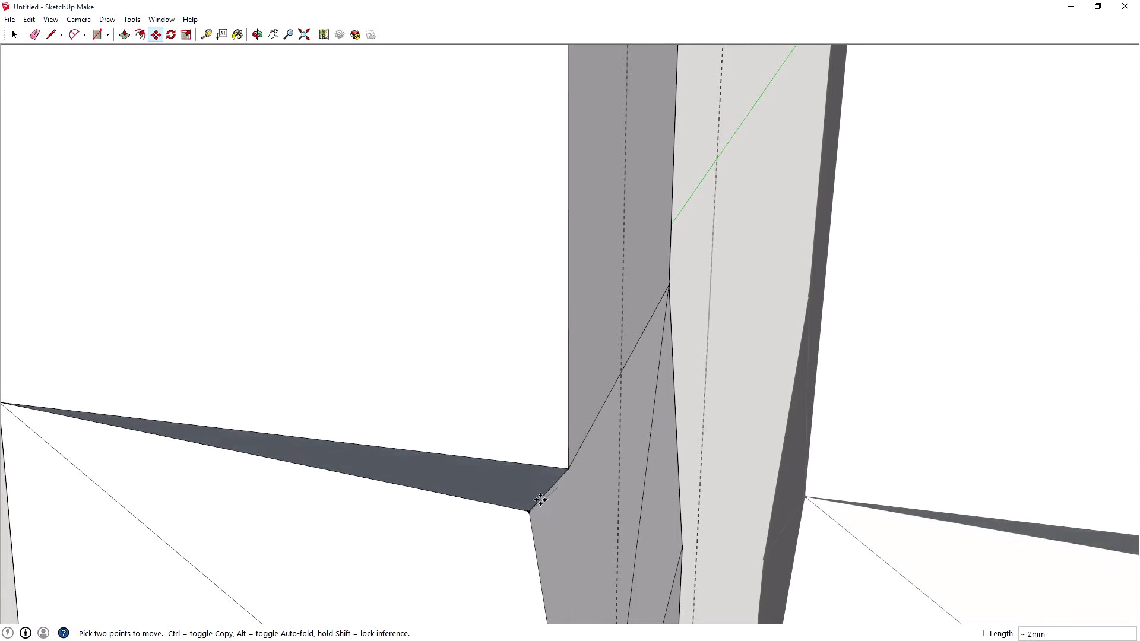
pyautogui.click(569, 468)
pyautogui.scroll(-3, 432, 501)
pyautogui.scroll(-3, 431, 502)
# Erase the diagonal lines across the lower tapered section's faces, starting with the front
pyautogui.moveTo(376, 499); pyautogui.dragTo(492, 409, button='middle')
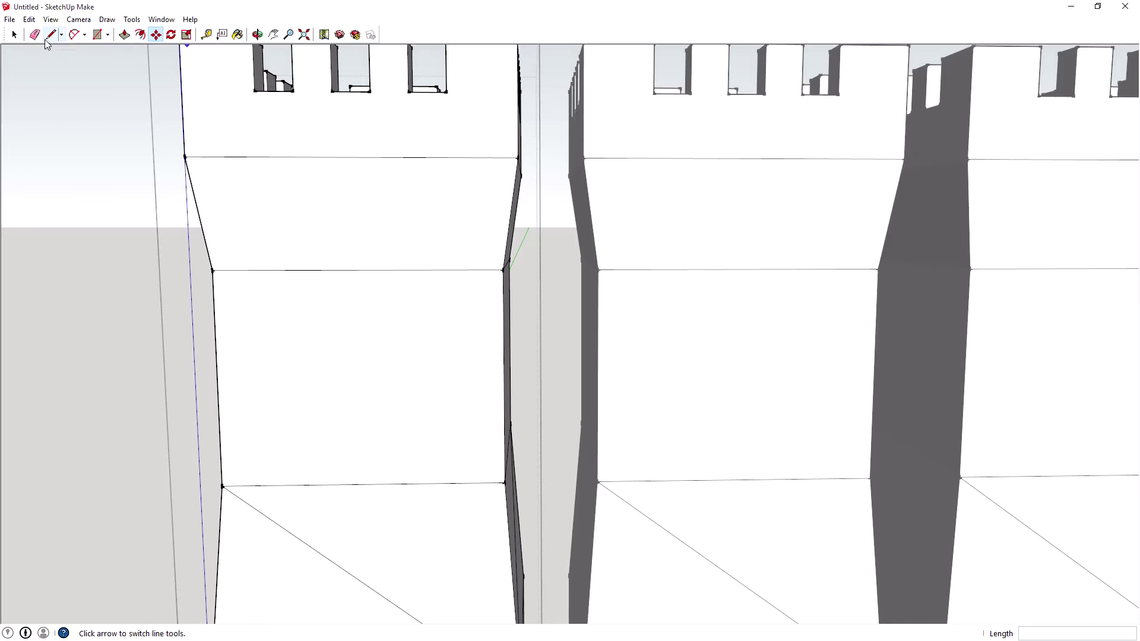
pyautogui.moveTo(397, 411)
pyautogui.mouseDown(button='middle')
pyautogui.moveTo(600, 237)
pyautogui.moveTo(475, 429)
pyautogui.mouseUp(button='middle')
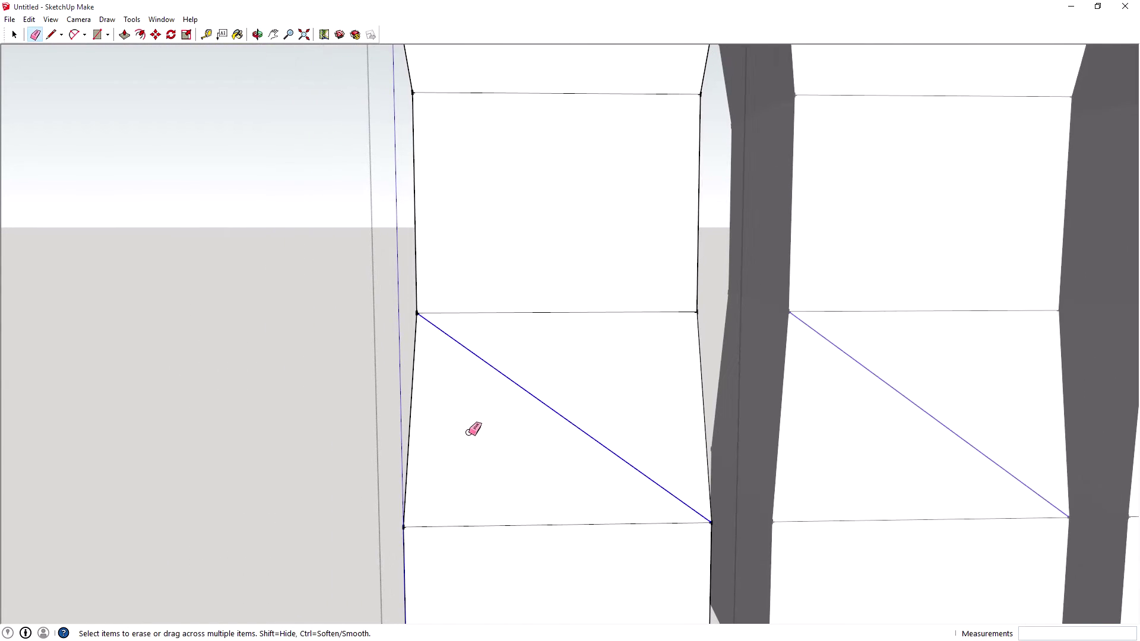
pyautogui.moveTo(284, 365); pyautogui.dragTo(469, 370, button='middle')
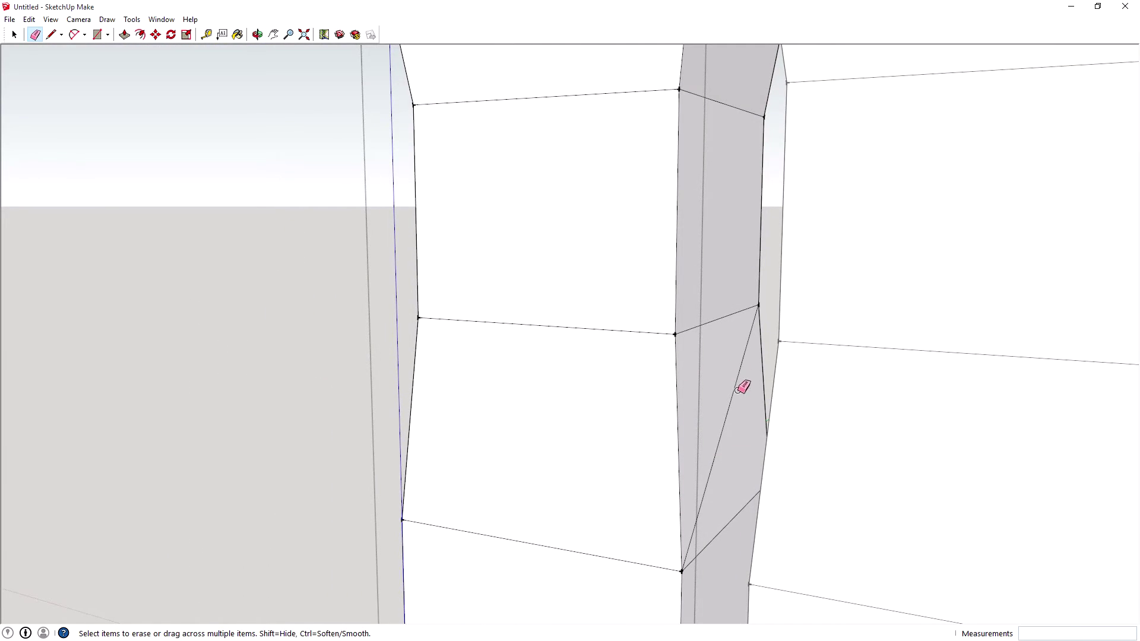
pyautogui.moveTo(345, 319)
pyautogui.mouseDown(button='middle')
pyautogui.moveTo(920, 366)
pyautogui.moveTo(1016, 475)
pyautogui.moveTo(728, 501)
pyautogui.moveTo(608, 433)
pyautogui.mouseUp(button='middle')
# Try to erase the diagonal line on the lower tapered section's outer side without losing the face
pyautogui.keyDown('ctrl'); pyautogui.click(606, 436); pyautogui.keyUp('ctrl')
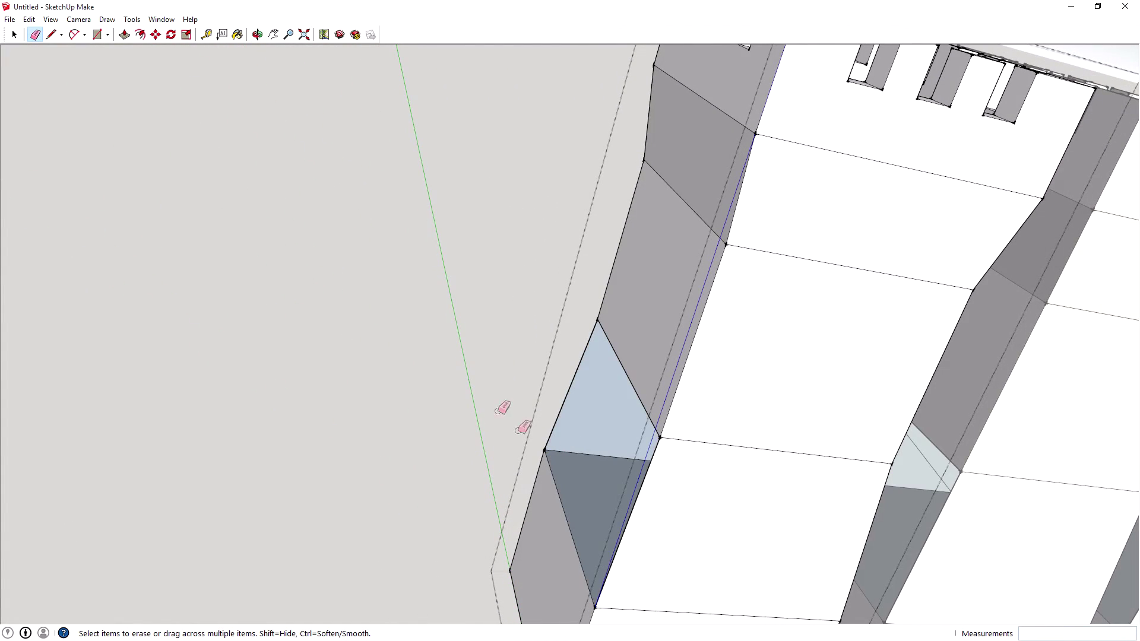
pyautogui.hotkey('ctrl', 'z')
pyautogui.keyDown('ctrl'); pyautogui.click(591, 459); pyautogui.keyUp('ctrl')
pyautogui.moveTo(590, 458)
pyautogui.mouseDown(button='middle')
pyautogui.moveTo(529, 419)
pyautogui.moveTo(935, 449)
pyautogui.mouseUp(button='middle')
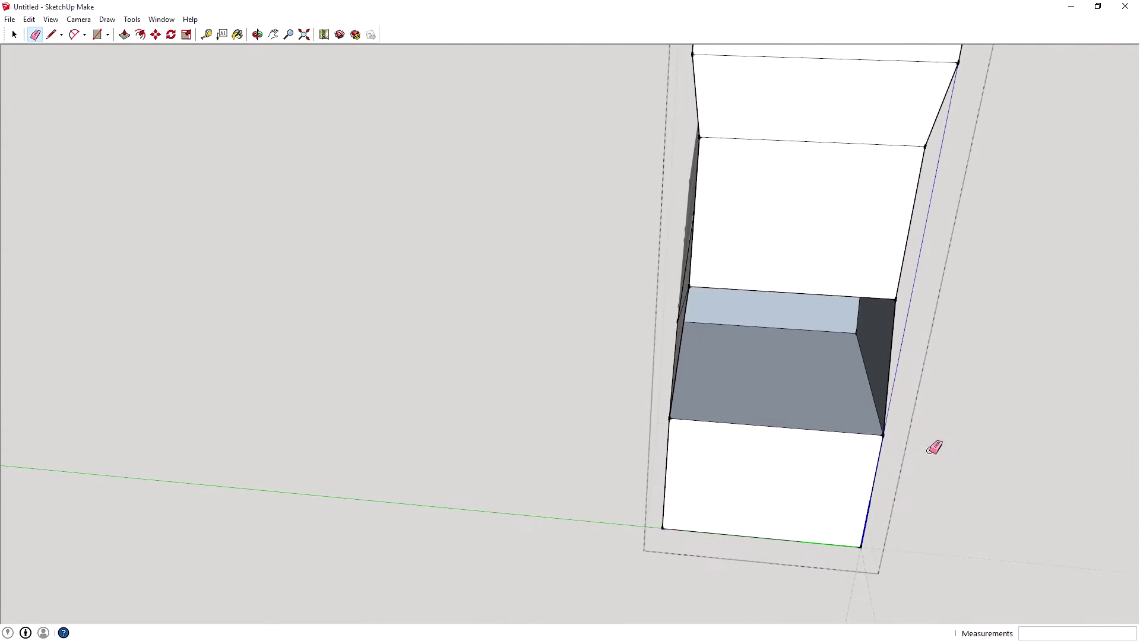
pyautogui.hotkey('ctrl', 'z')
pyautogui.keyDown('ctrl'); pyautogui.click(782, 358); pyautogui.keyUp('ctrl')
pyautogui.hotkey('ctrl', 'z')
# Erase the remaining diagonal line on the outer side of the lower tapered section
pyautogui.moveTo(763, 369)
pyautogui.mouseDown(button='middle')
pyautogui.moveTo(843, 333)
pyautogui.moveTo(836, 249)
pyautogui.moveTo(546, 262)
pyautogui.moveTo(555, 267)
pyautogui.mouseUp(button='middle')
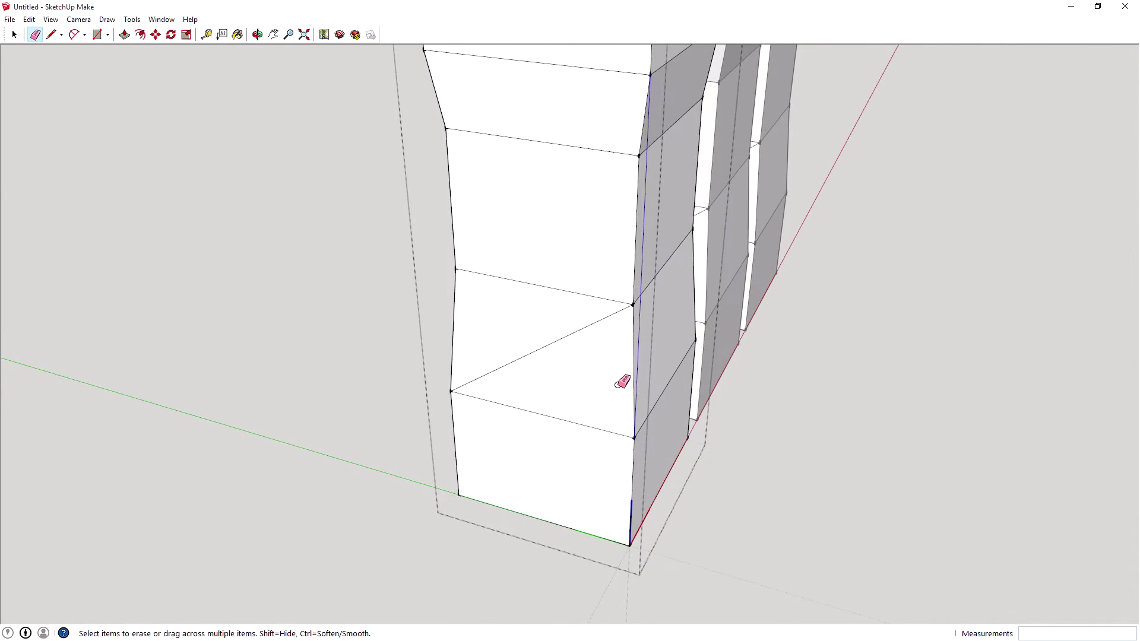
pyautogui.scroll(3, 617, 368)
pyautogui.scroll(5, 618, 386)
pyautogui.moveTo(366, 374)
pyautogui.mouseDown(button='middle')
pyautogui.moveTo(580, 364)
pyautogui.moveTo(541, 436)
pyautogui.mouseUp(button='middle')
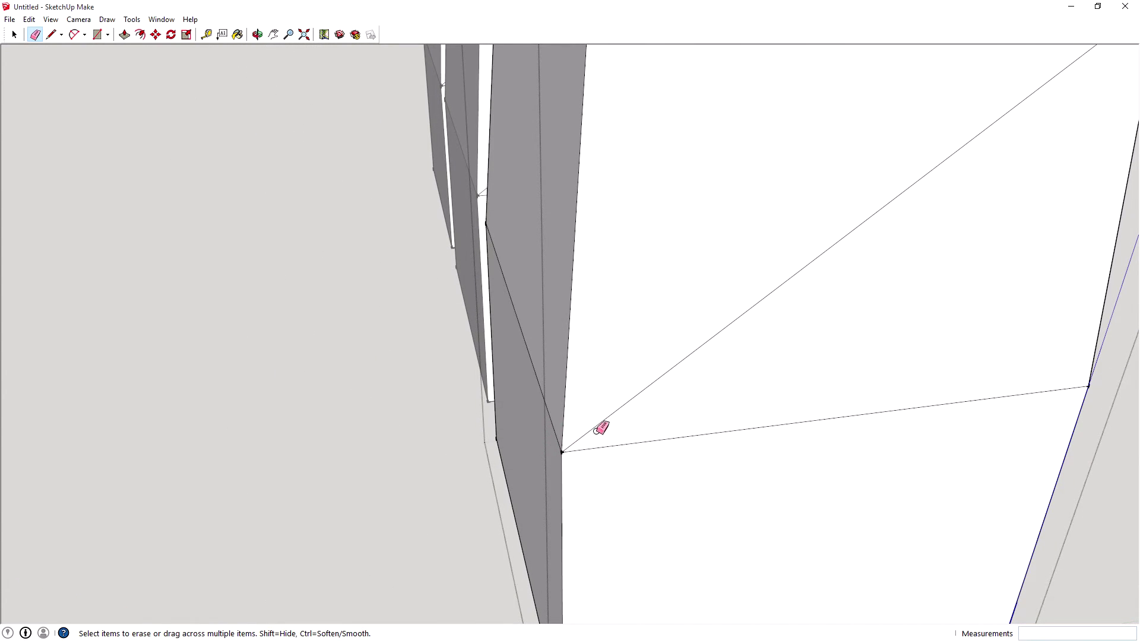
pyautogui.scroll(-5, 565, 313)
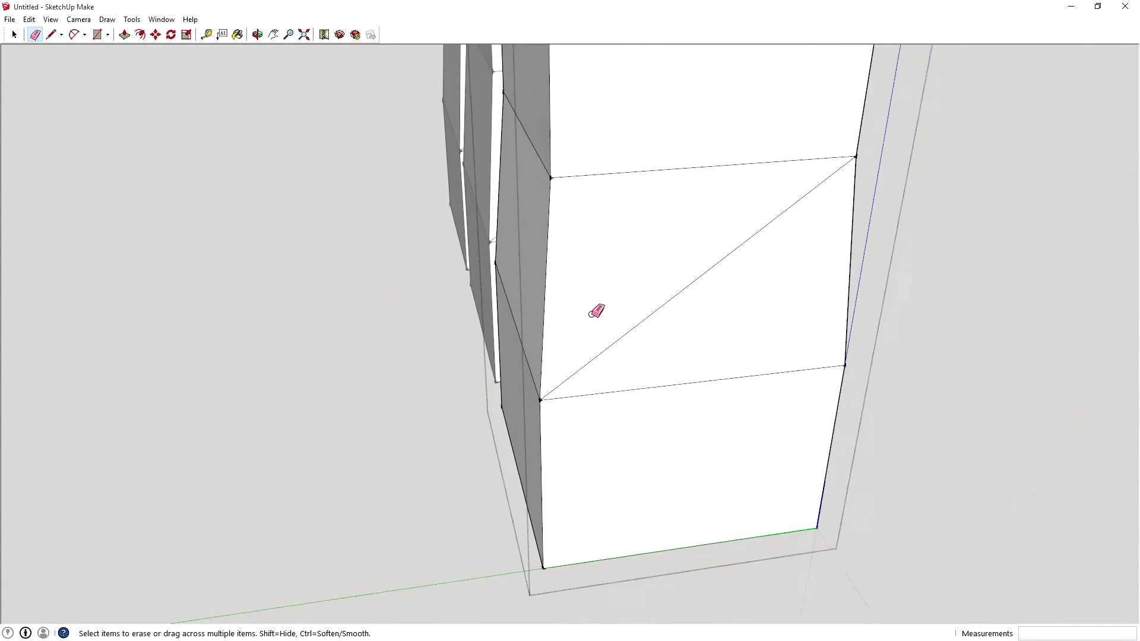
pyautogui.click(644, 304)
# Retrace an edge of the opening on the turret's outer side to refill the missing face
pyautogui.moveTo(636, 300)
pyautogui.mouseDown(button='middle')
pyautogui.moveTo(704, 310)
pyautogui.moveTo(269, 194)
pyautogui.moveTo(831, 232)
pyautogui.moveTo(1017, 257)
pyautogui.moveTo(504, 240)
pyautogui.moveTo(255, 136)
pyautogui.mouseUp(button='middle')
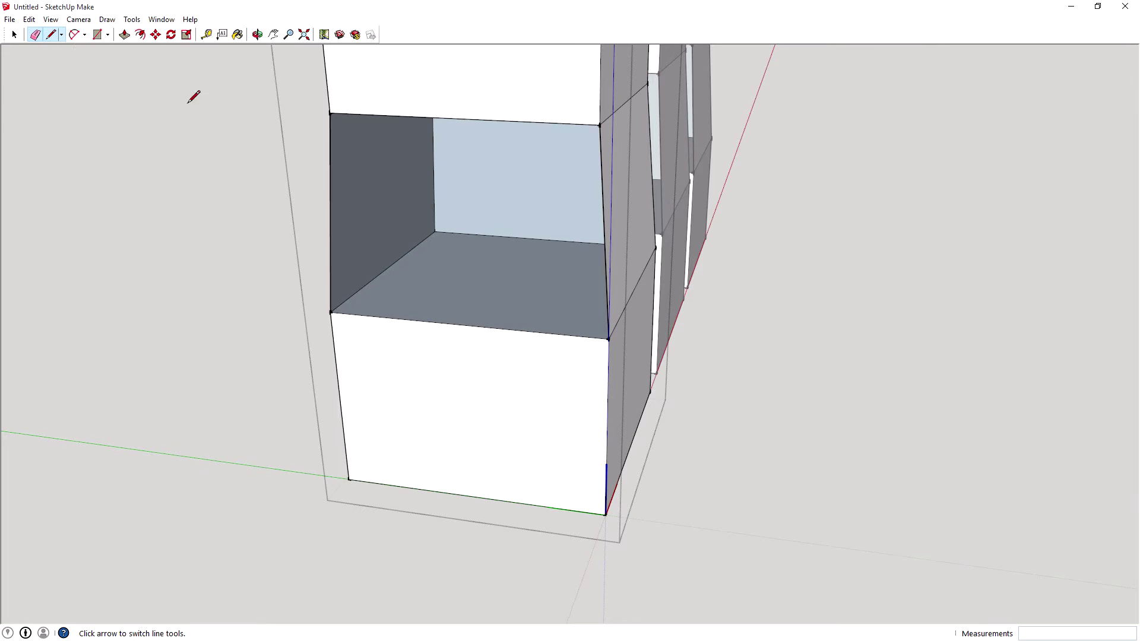
pyautogui.click(331, 311)
pyautogui.moveTo(505, 220); pyautogui.dragTo(846, 238, button='middle')
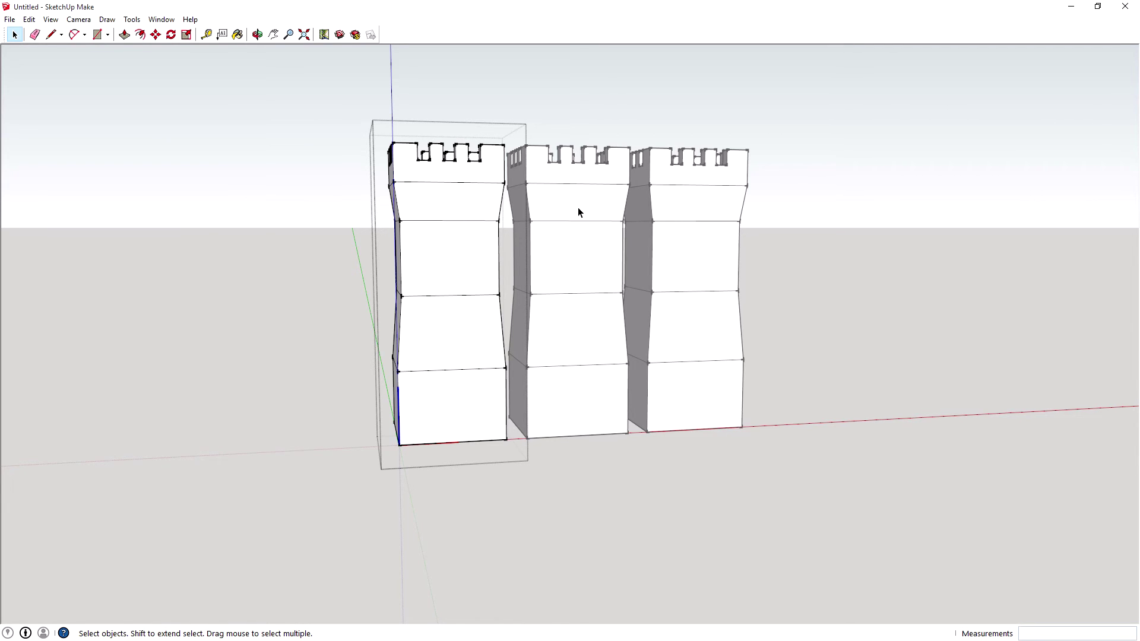
pyautogui.moveTo(906, 241); pyautogui.dragTo(735, 407, button='middle')
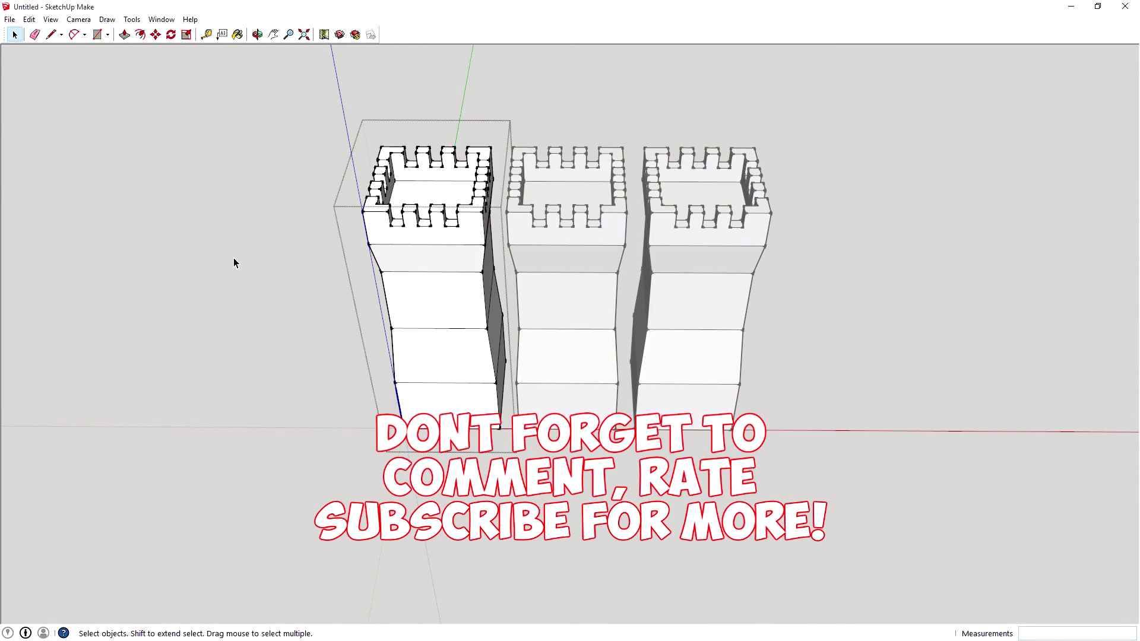